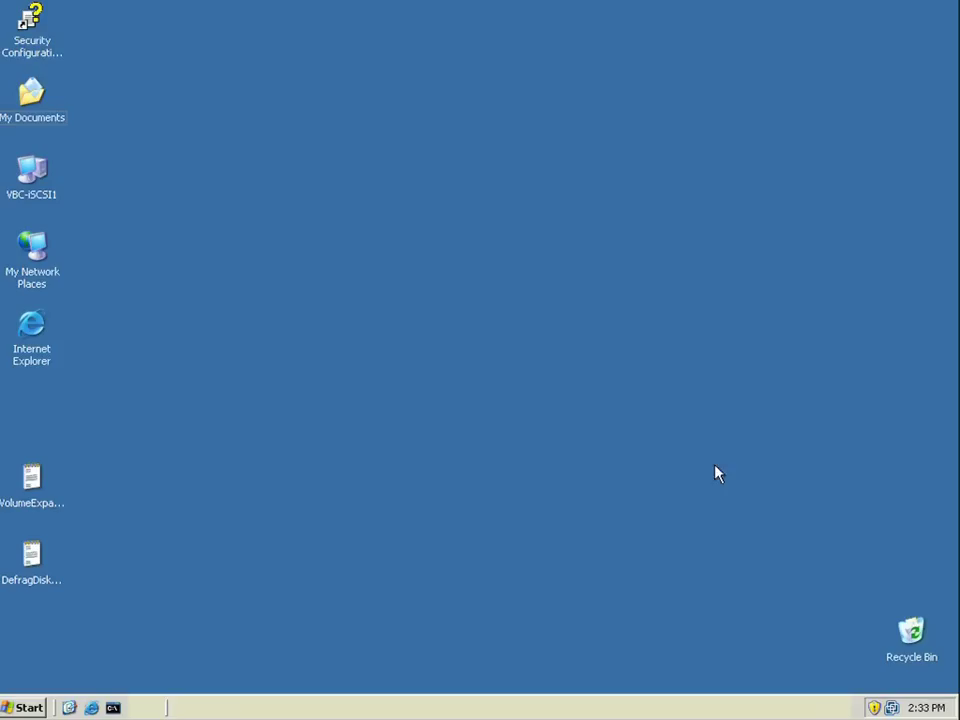
Step: Open the MD3000i 1.21 (D:) drive under VBC-iSCSI1 to bring up the Resource CD menu
click(42, 188)
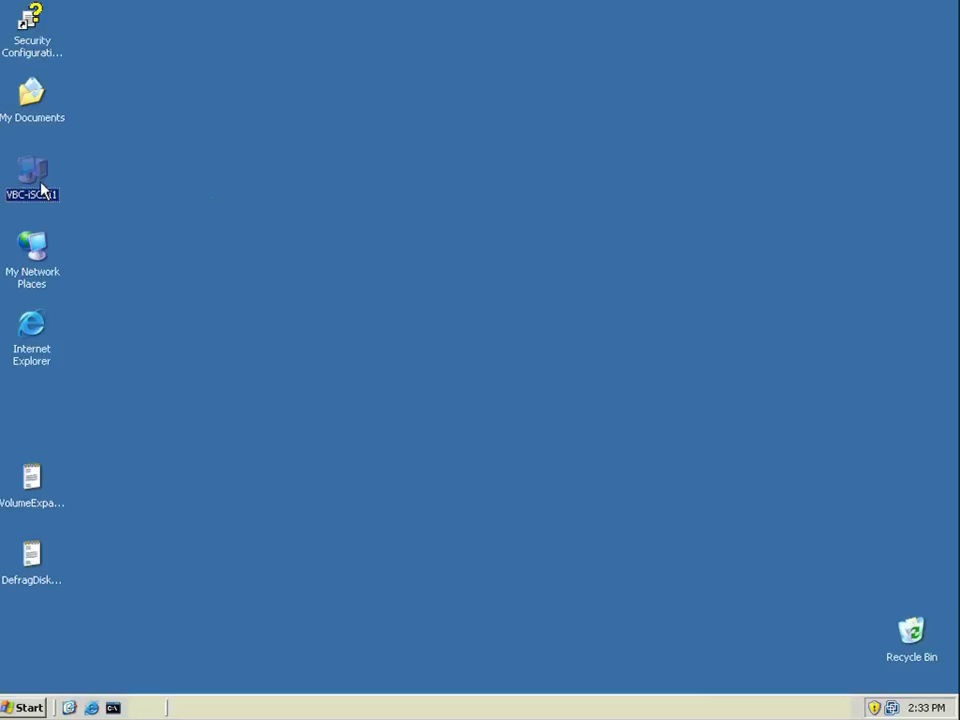
double_click(42, 193)
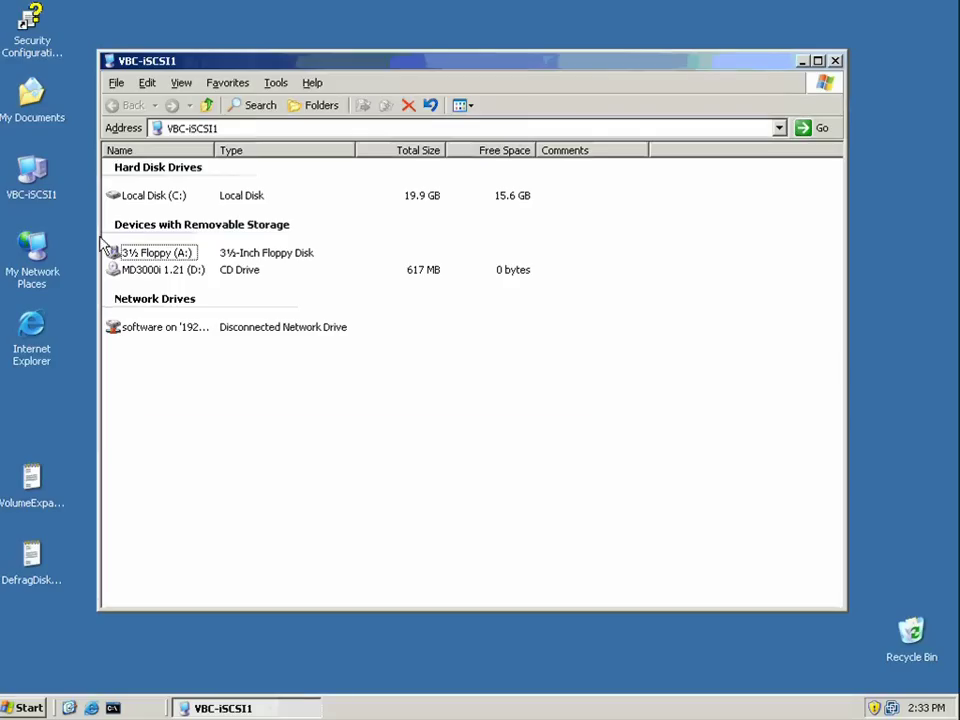
double_click(137, 270)
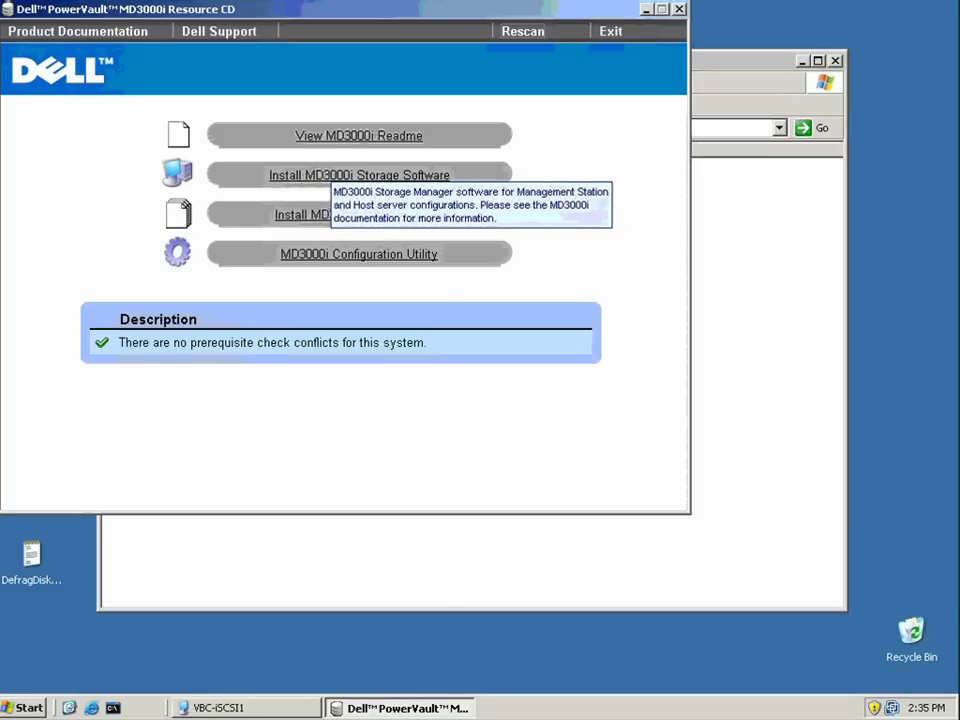
Step: Launch the MD3000i storage software install, approving the iSCSI timeout registry change
click(320, 175)
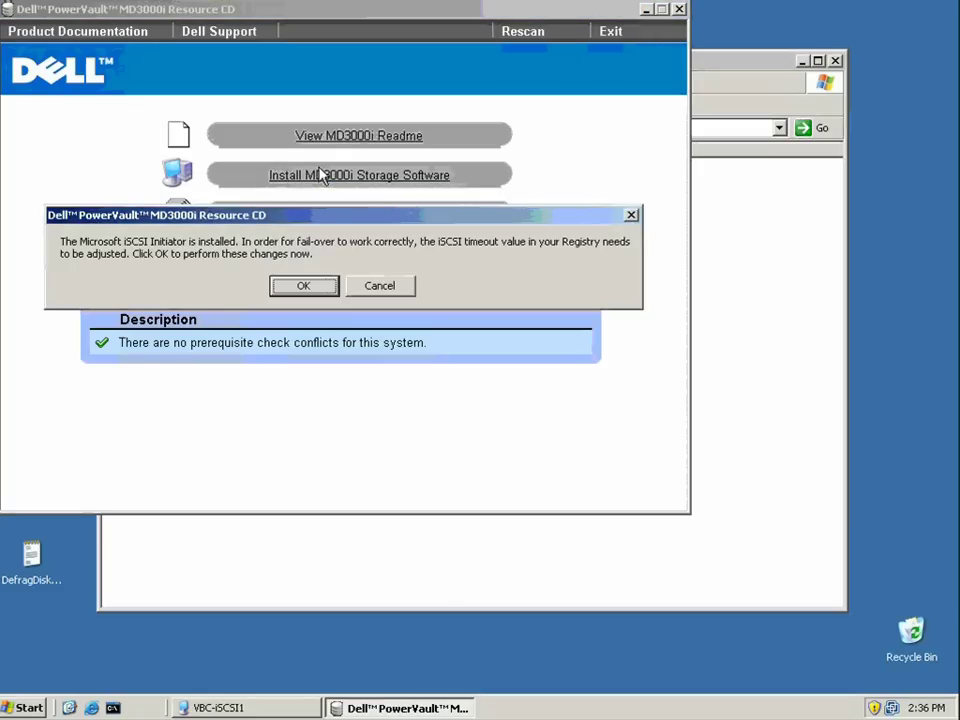
click(302, 286)
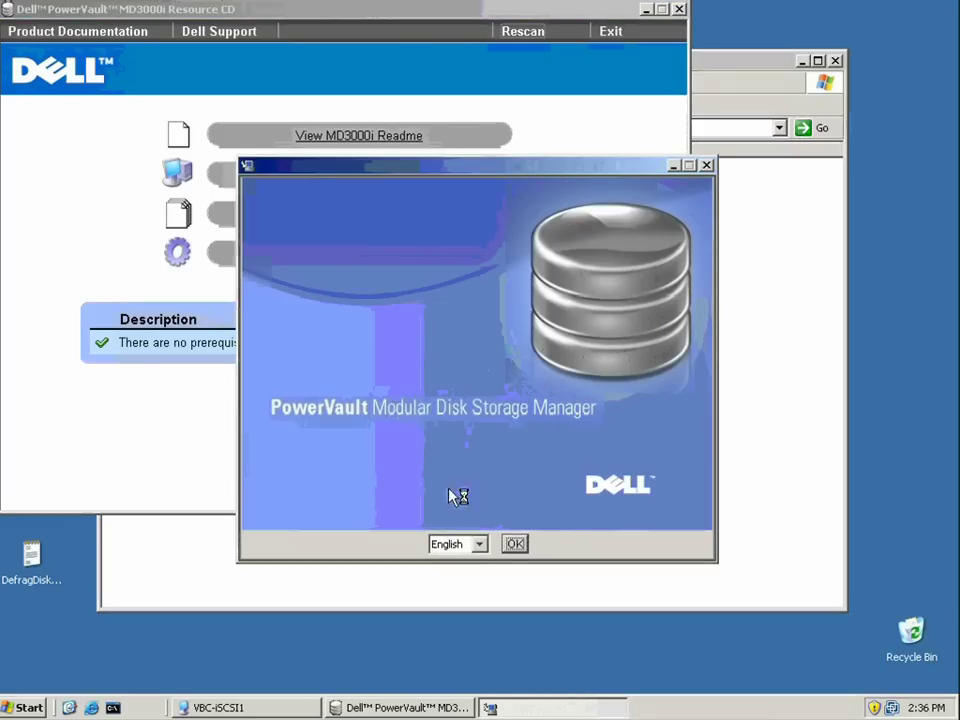
Step: Start the installer in English, accept the licence, keep the default folder and Typical (Full Installation)
click(514, 544)
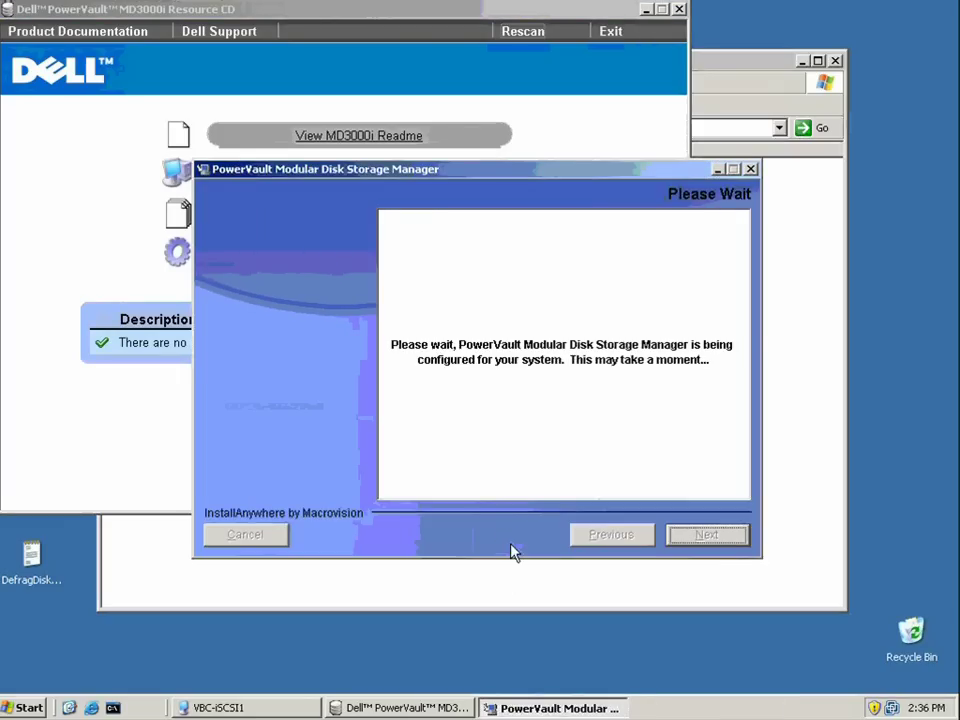
click(703, 538)
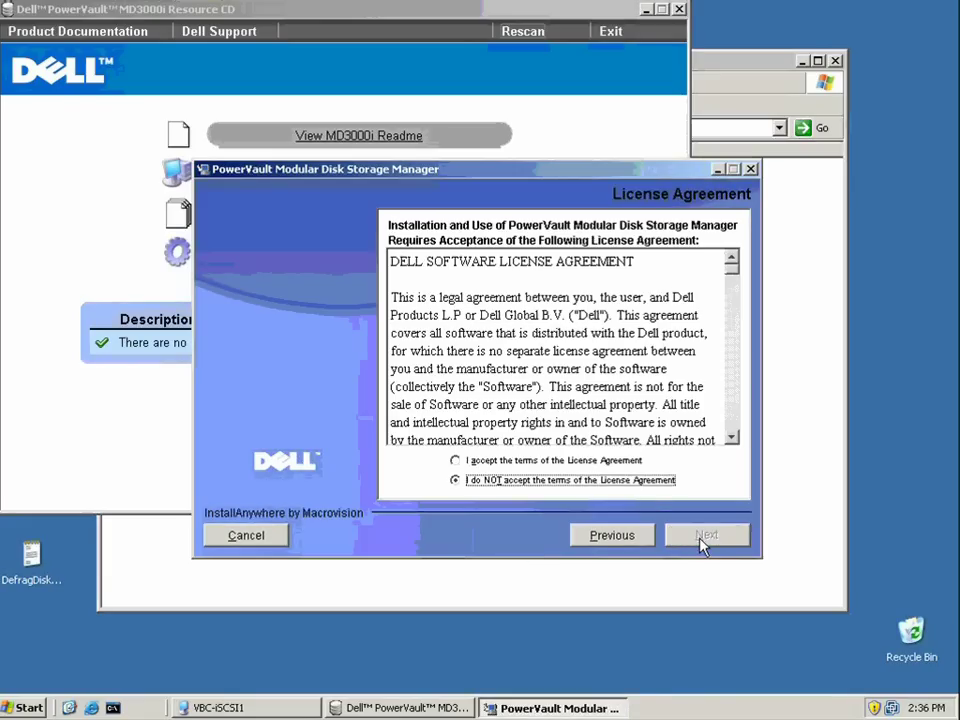
click(621, 461)
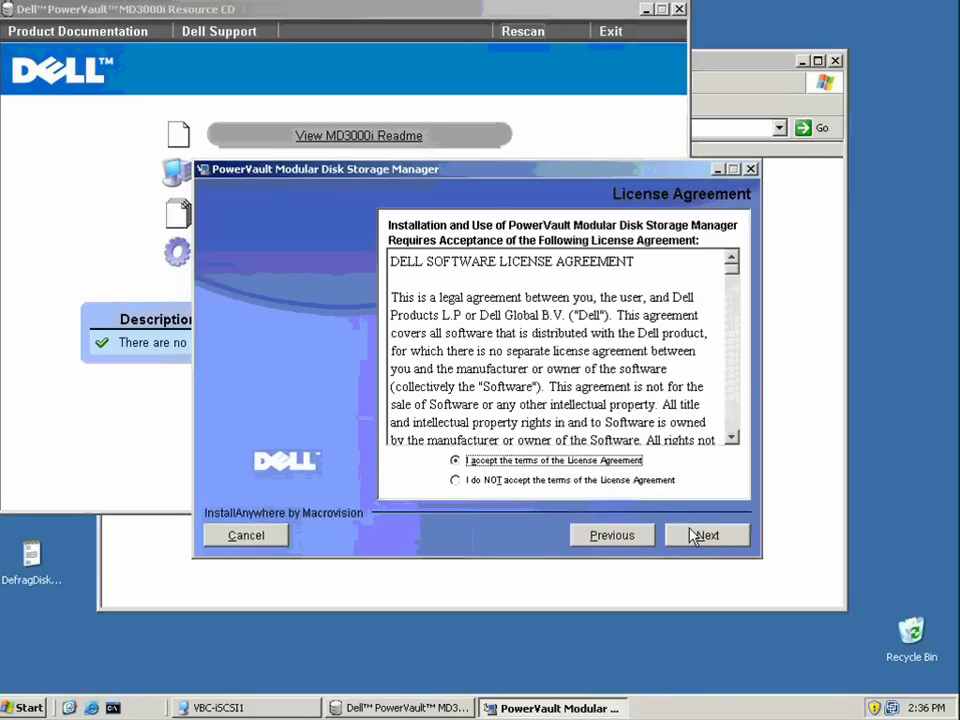
click(697, 536)
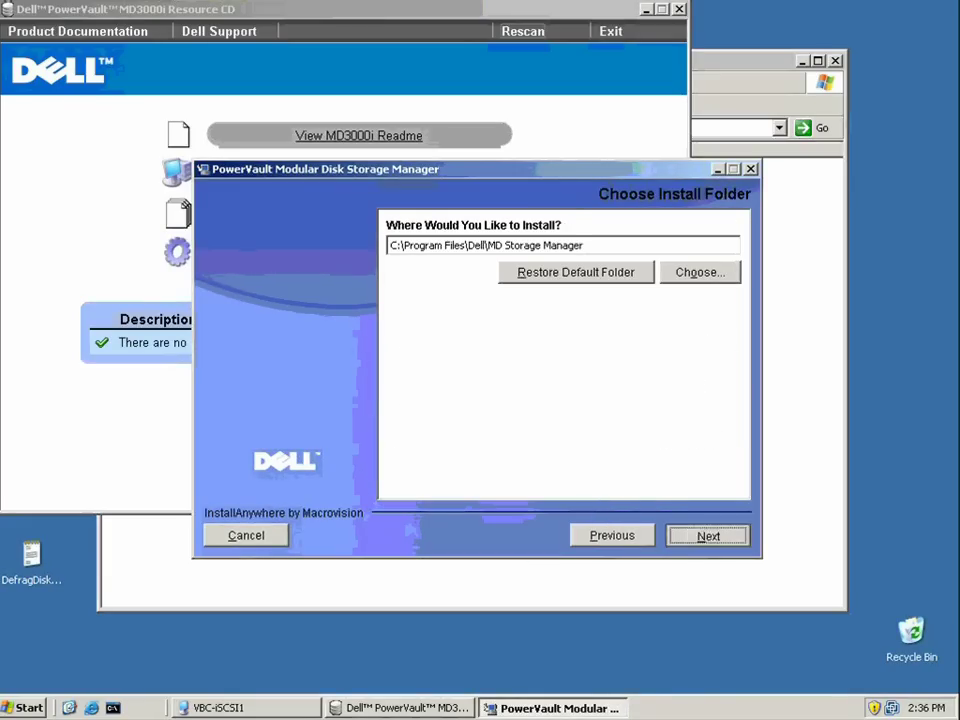
click(697, 536)
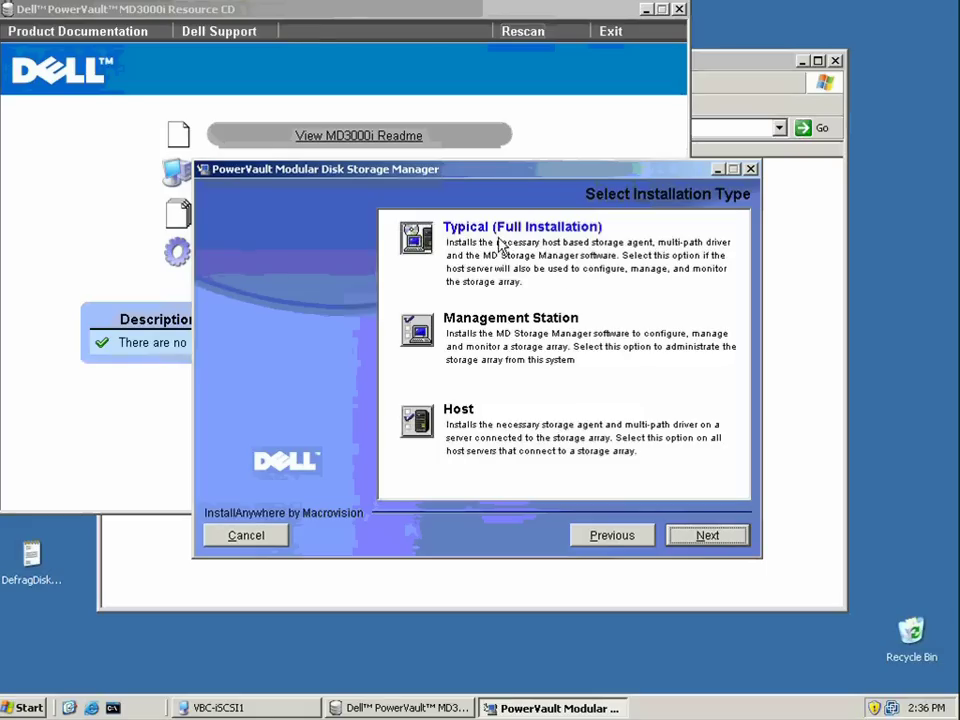
click(697, 535)
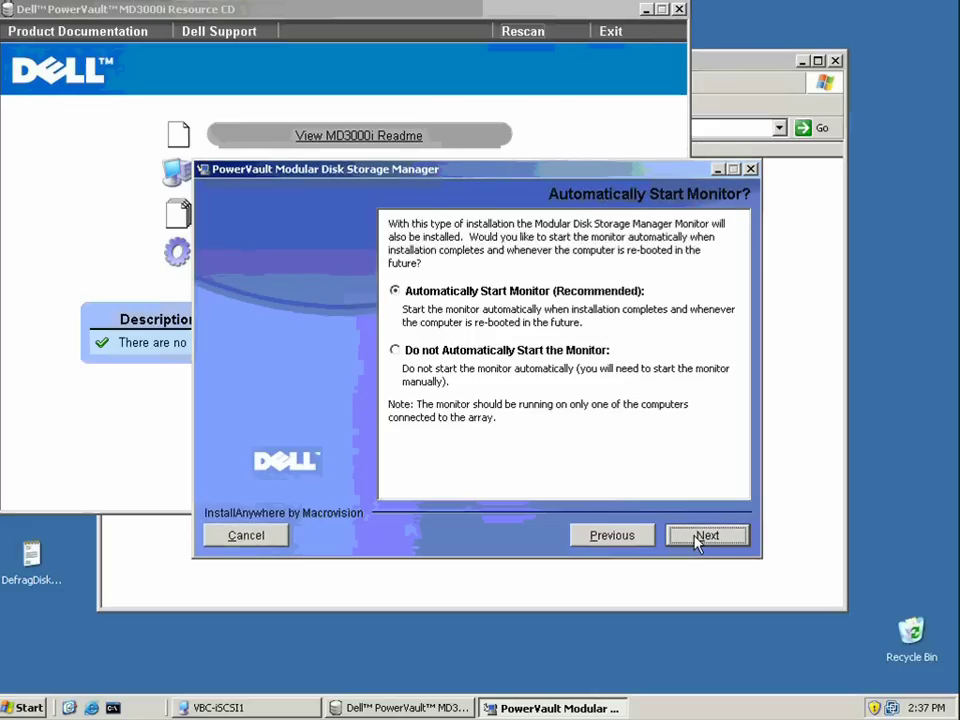
Step: Keep the monitor auto-start, install to C:\Program Files\Dell\MD Storage Manager, and restart when finished
click(700, 537)
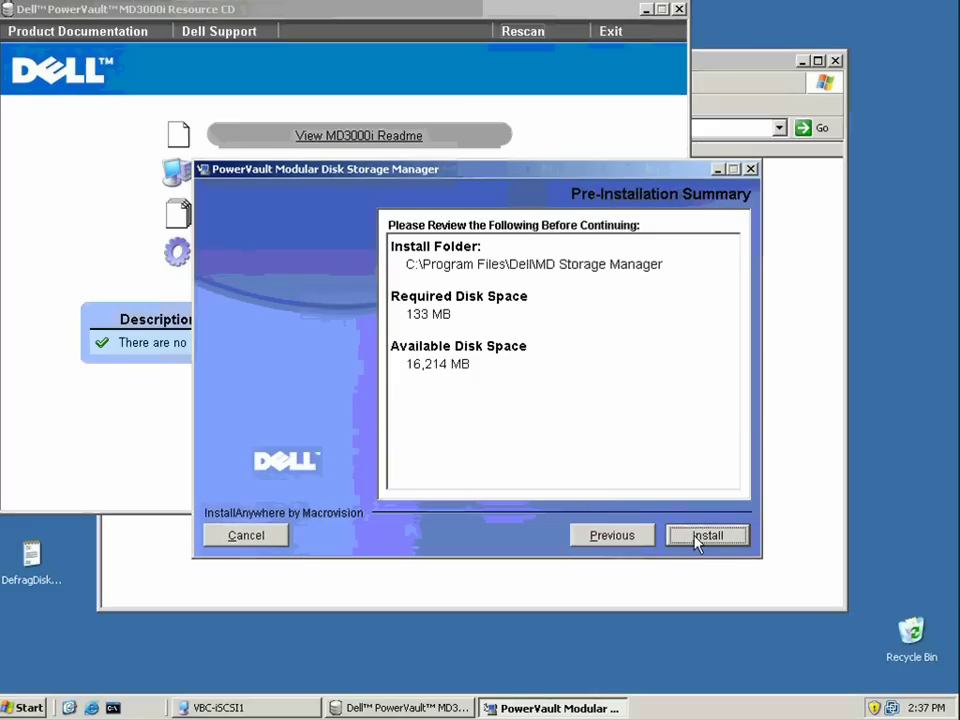
click(698, 537)
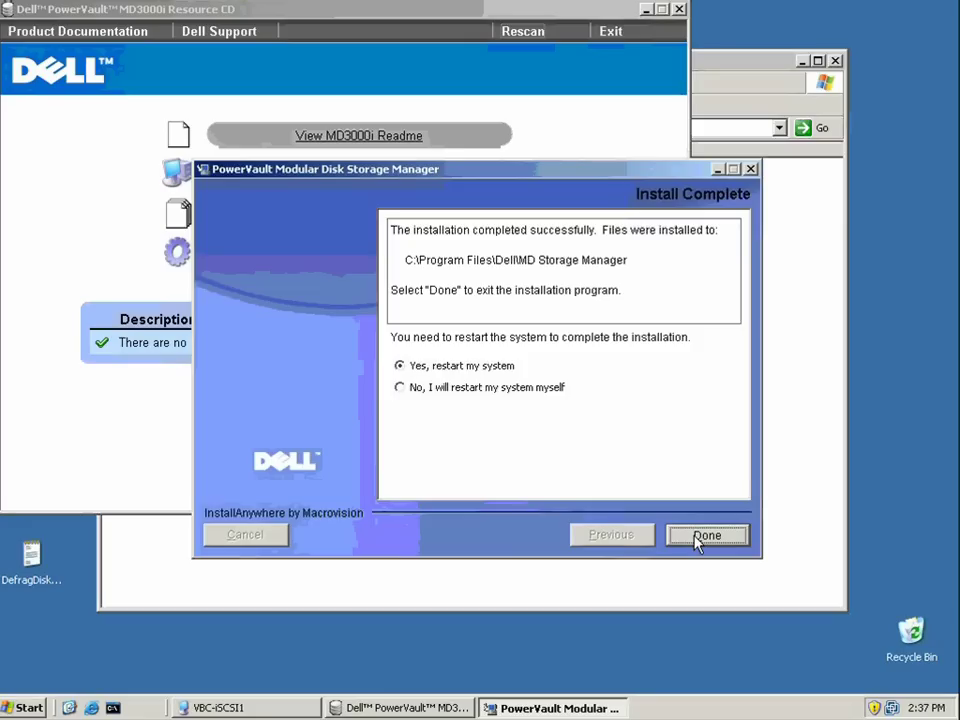
click(697, 537)
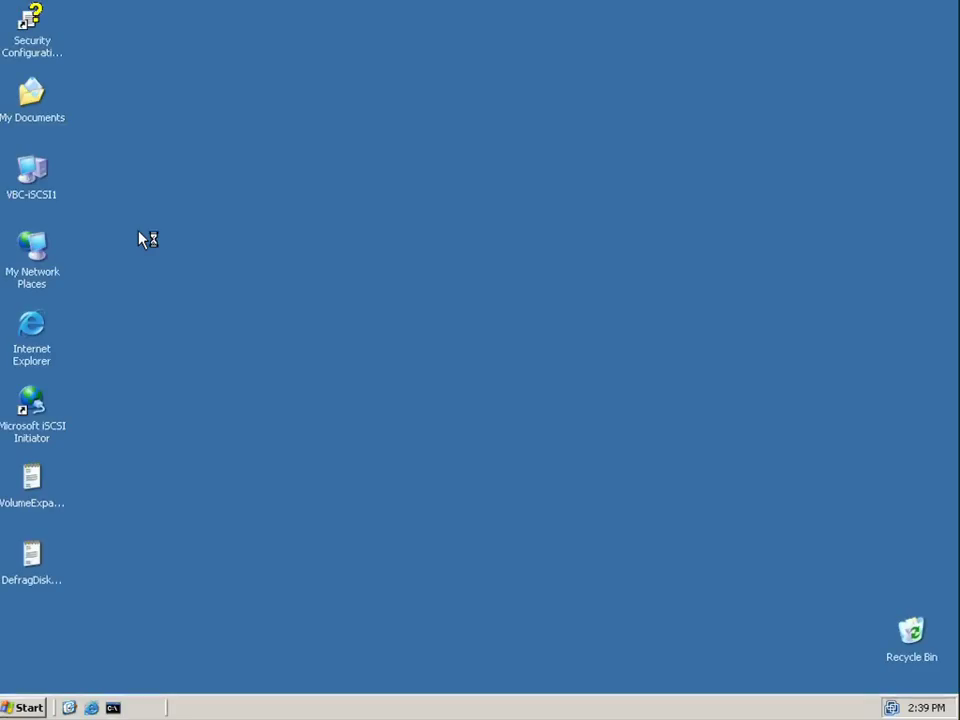
Step: After the restart, reopen the MD3000i 1.21 (D:) CD and start the MD3000i Configuration Utility
double_click(31, 200)
click(140, 272)
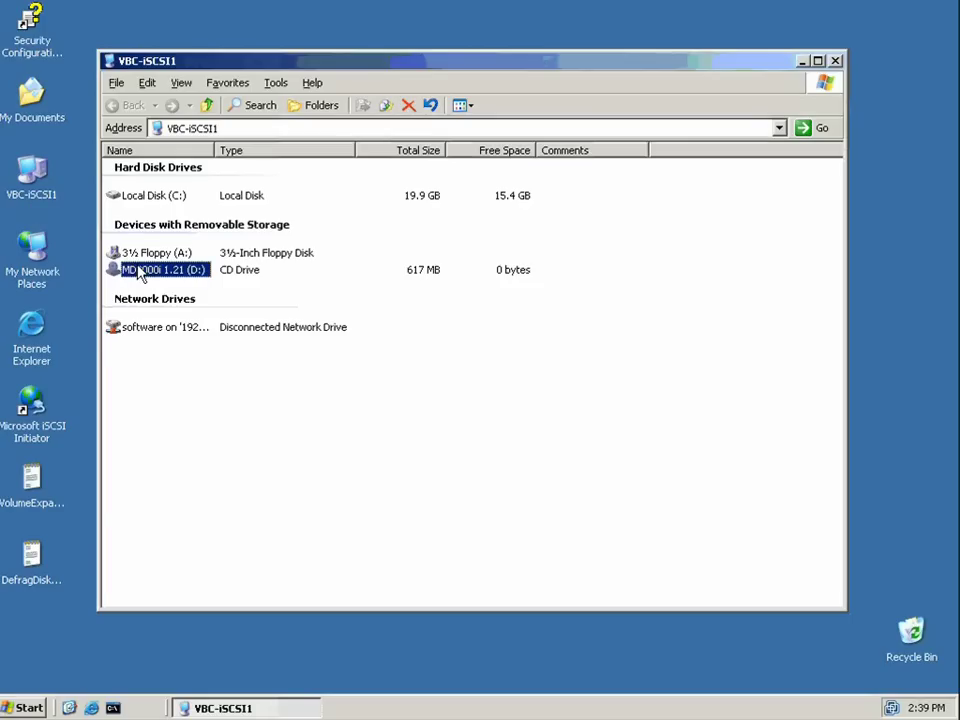
double_click(145, 272)
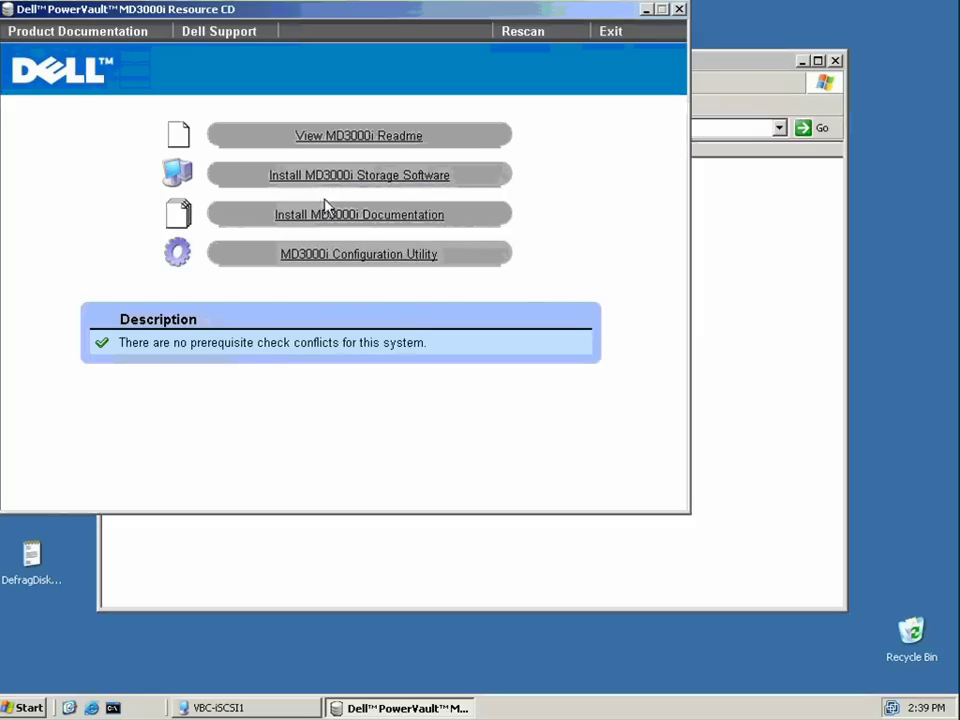
click(346, 260)
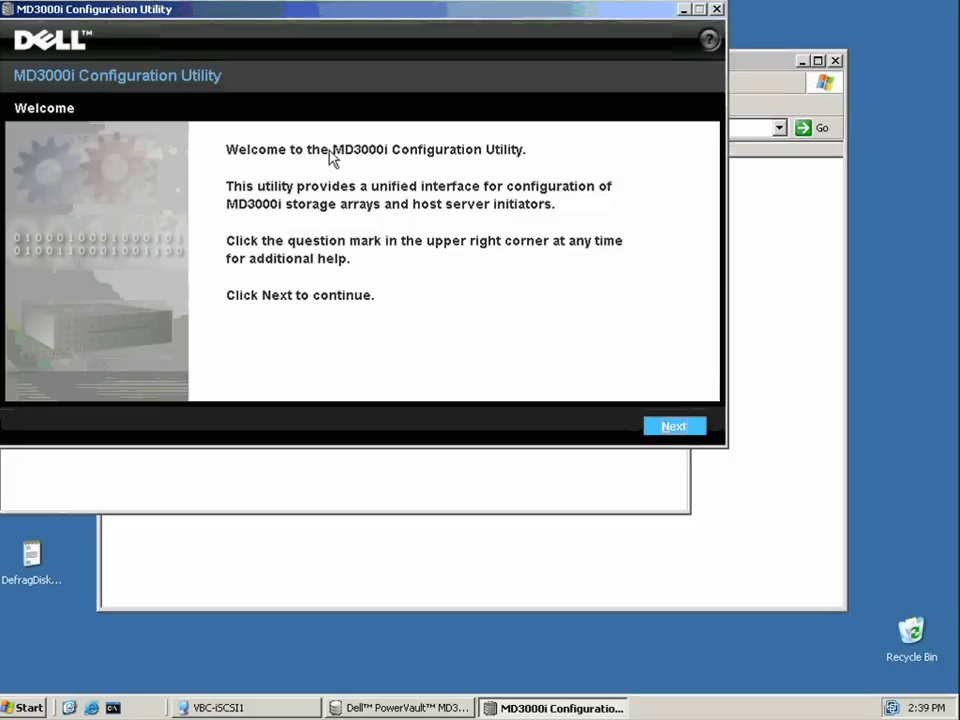
Step: Choose Configure MD3000i with automatic discovery, finding DellMD3000i_demo at 192.168.50.221 and 192.168.50.222
click(671, 425)
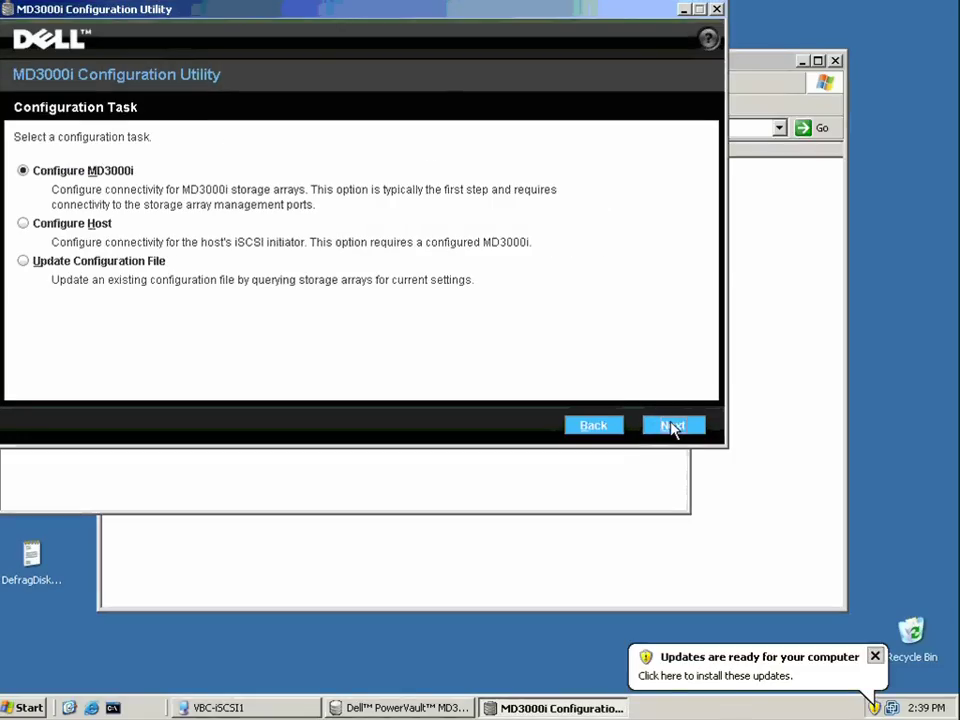
click(671, 426)
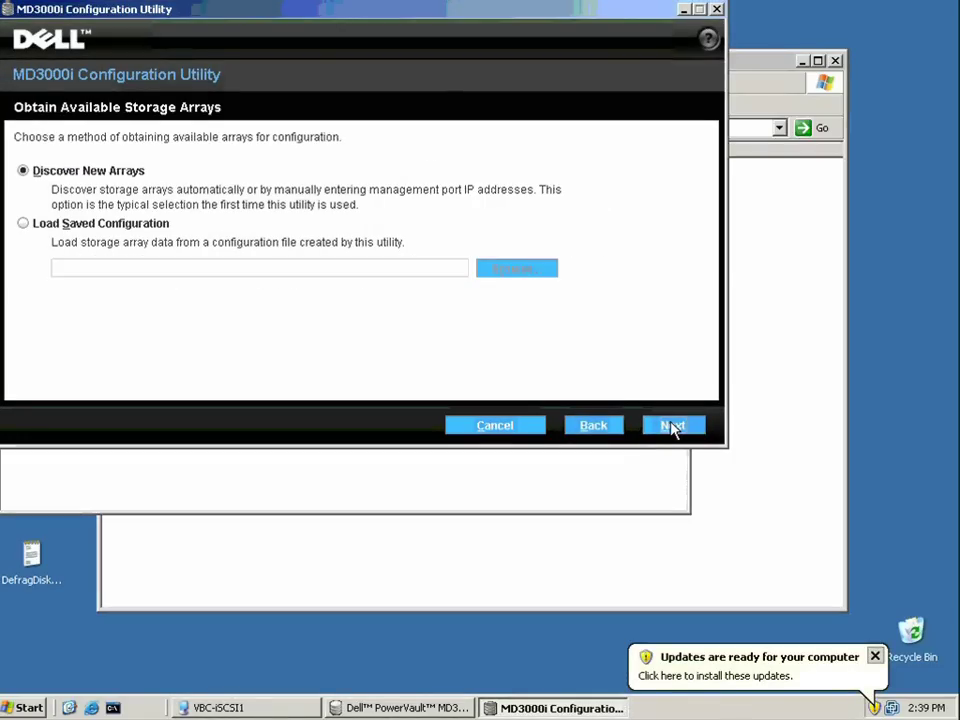
click(671, 426)
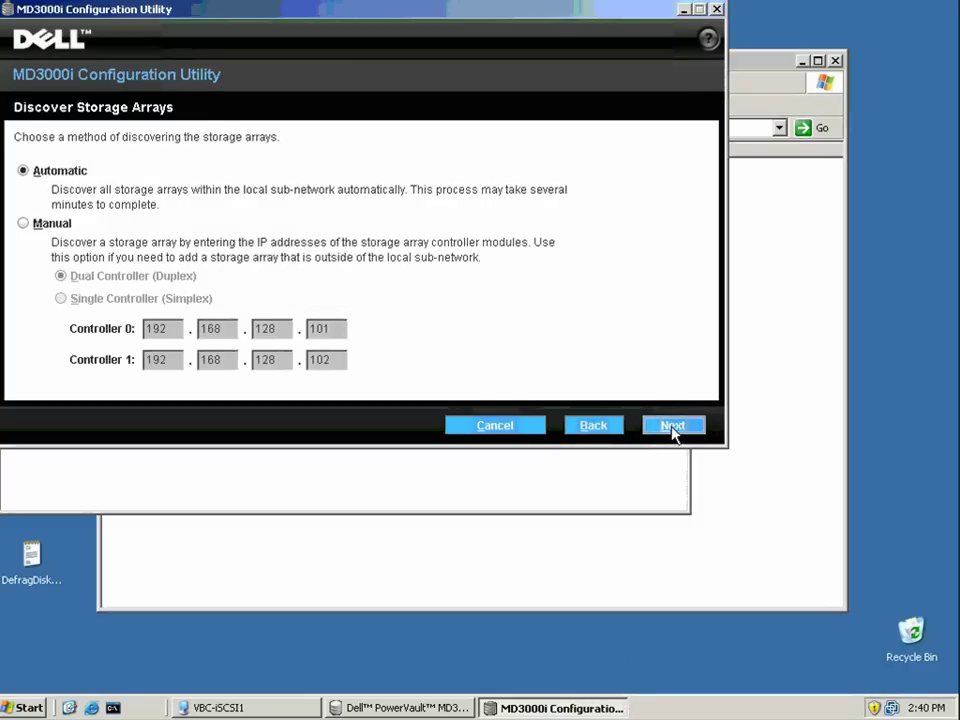
click(672, 427)
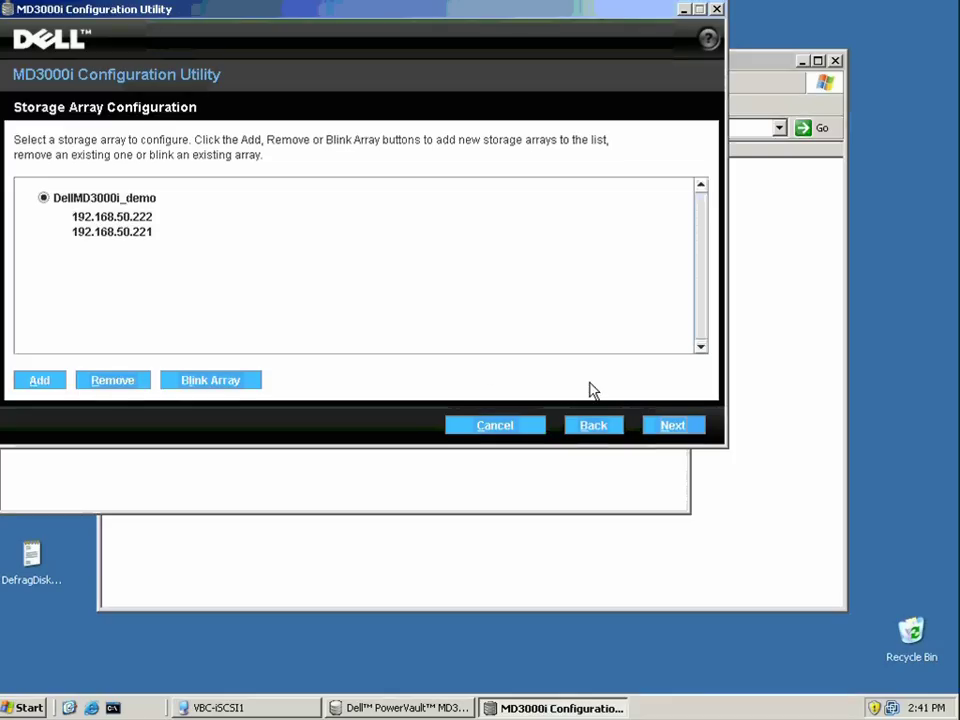
Step: Rename the array from DellMD3000i_demo to DellMD3000i, leaving the password unset
click(672, 427)
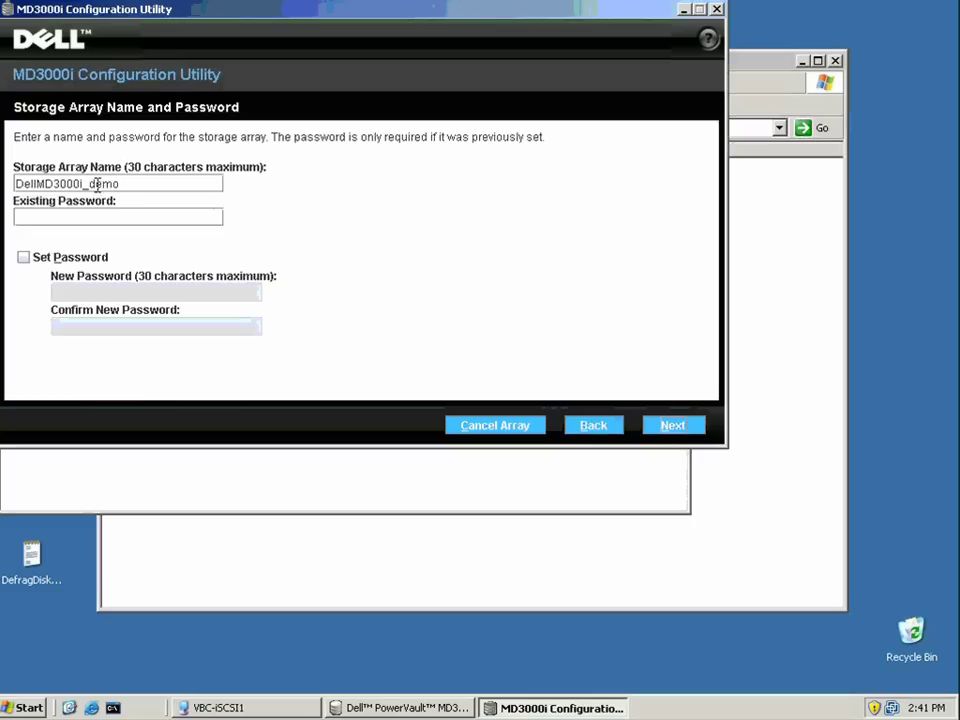
drag(84, 183, 125, 183)
key(BackSpace)
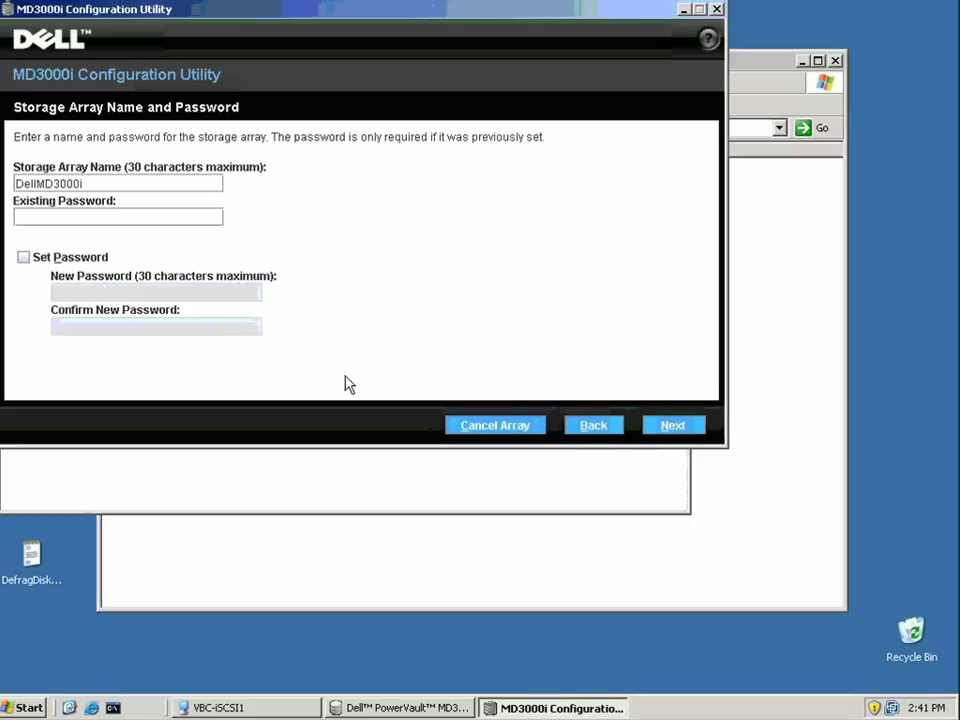
click(658, 428)
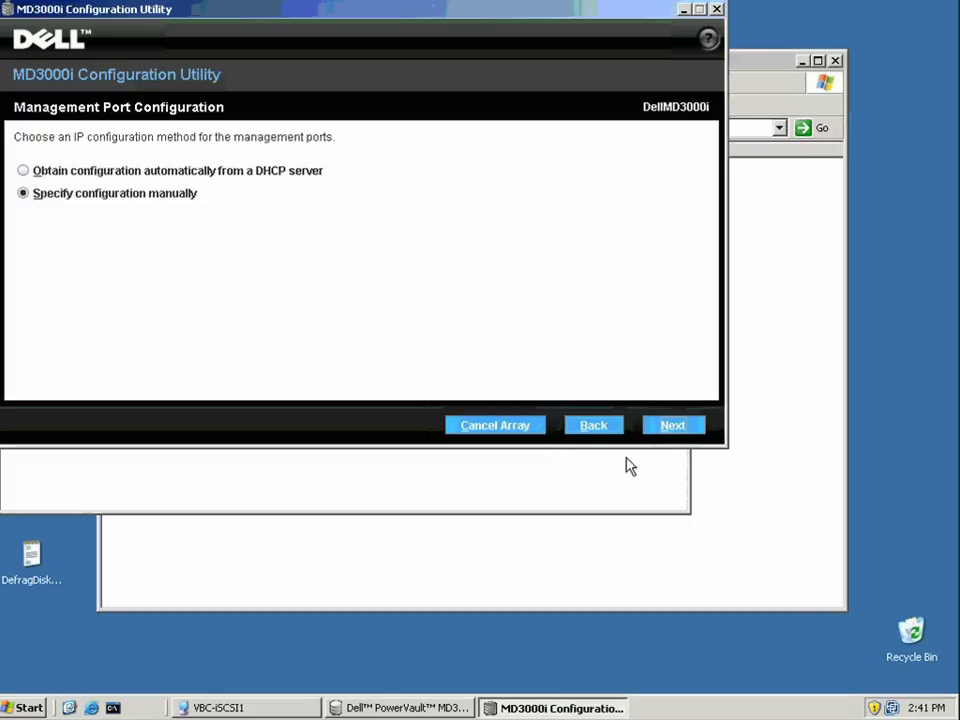
Step: Keep Controller 0's management IP 192.168.50.221 and give Controller 1 192.168.50.222
click(671, 428)
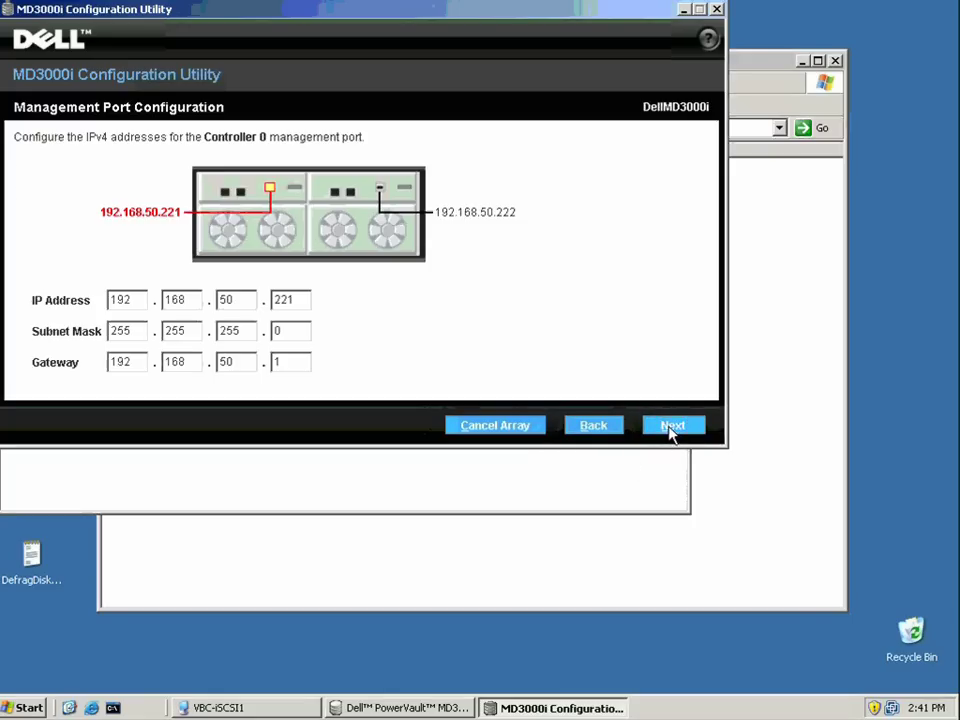
click(276, 300)
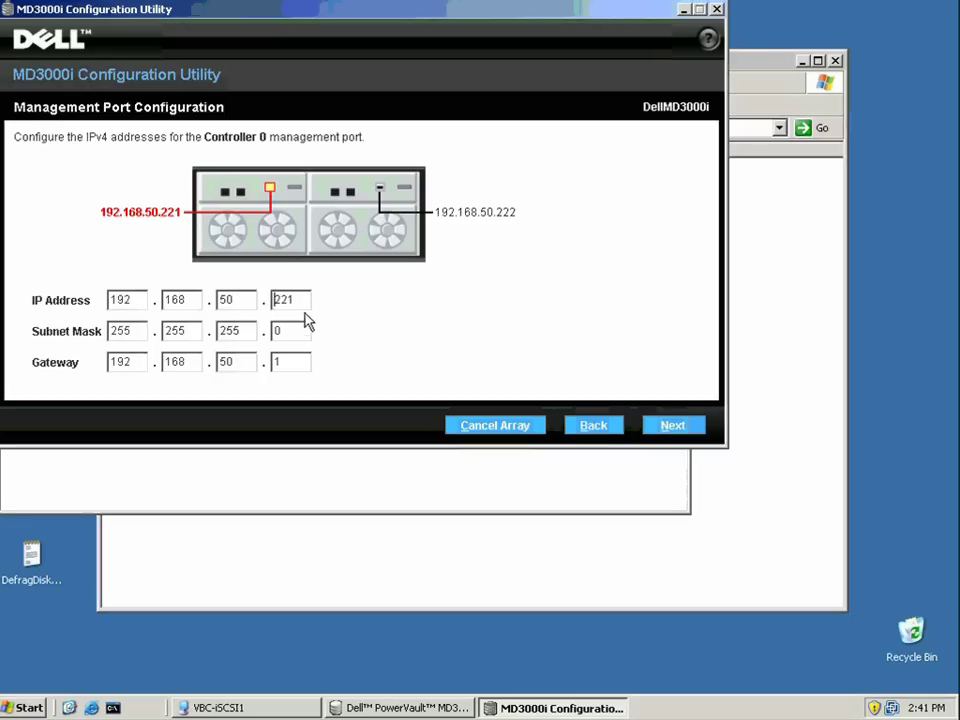
drag(300, 301, 262, 300)
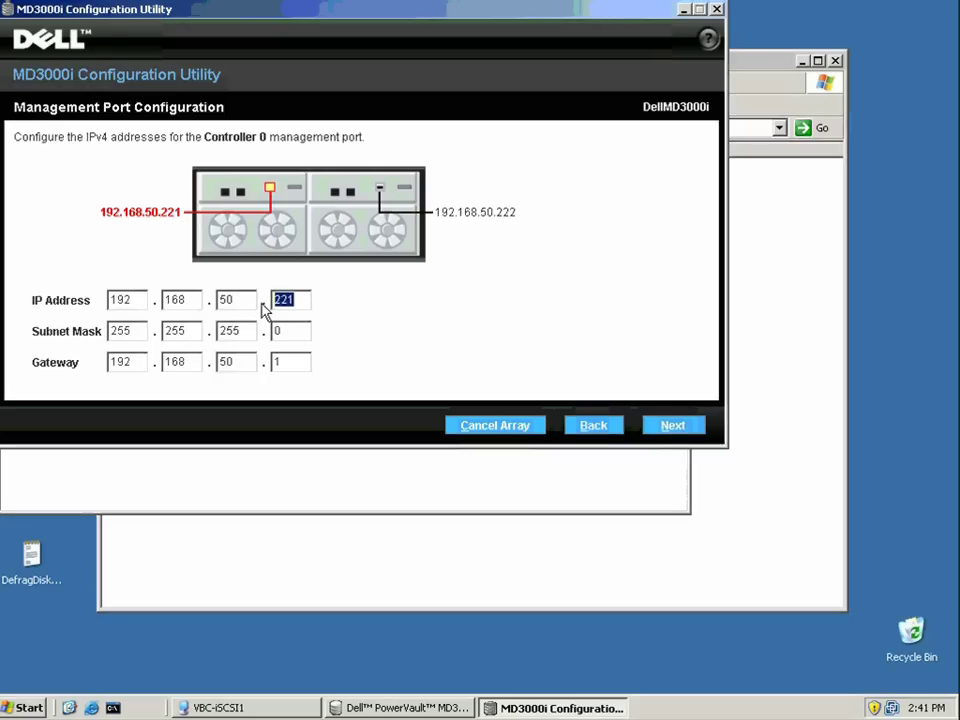
click(263, 304)
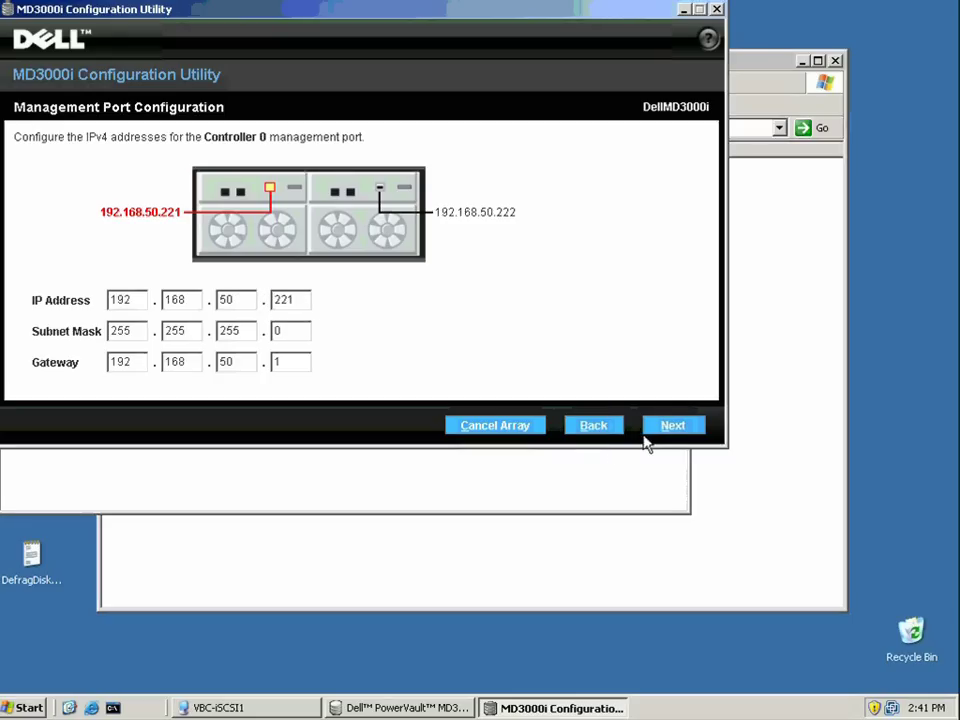
click(665, 428)
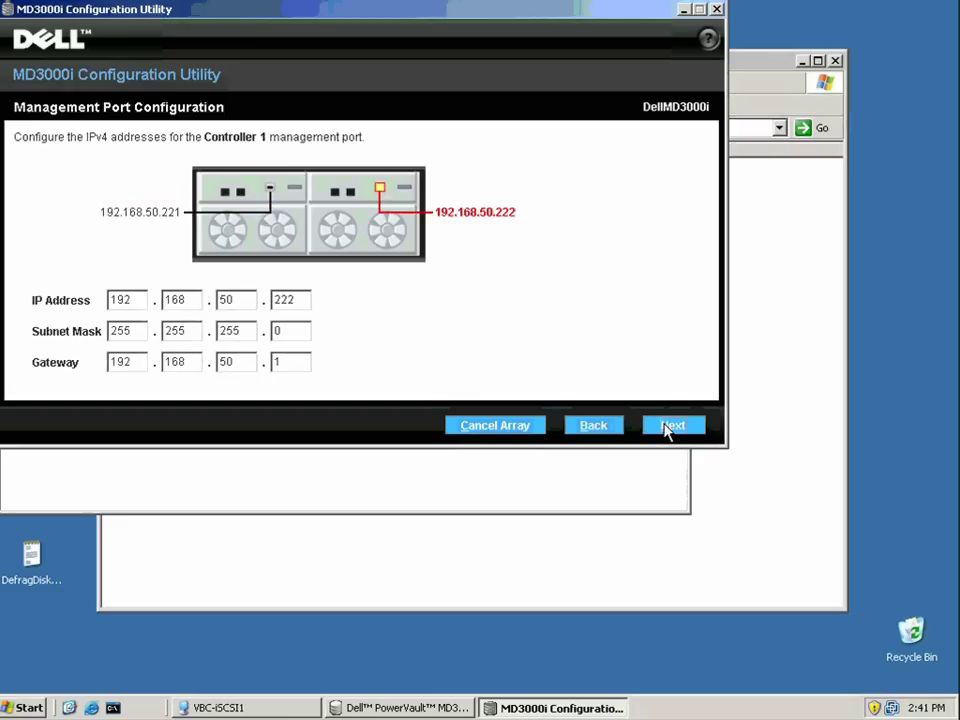
double_click(283, 301)
mouse_move(284, 307)
mouse_down()
mouse_move(304, 302)
mouse_move(253, 300)
mouse_move(267, 309)
mouse_up()
text(22)
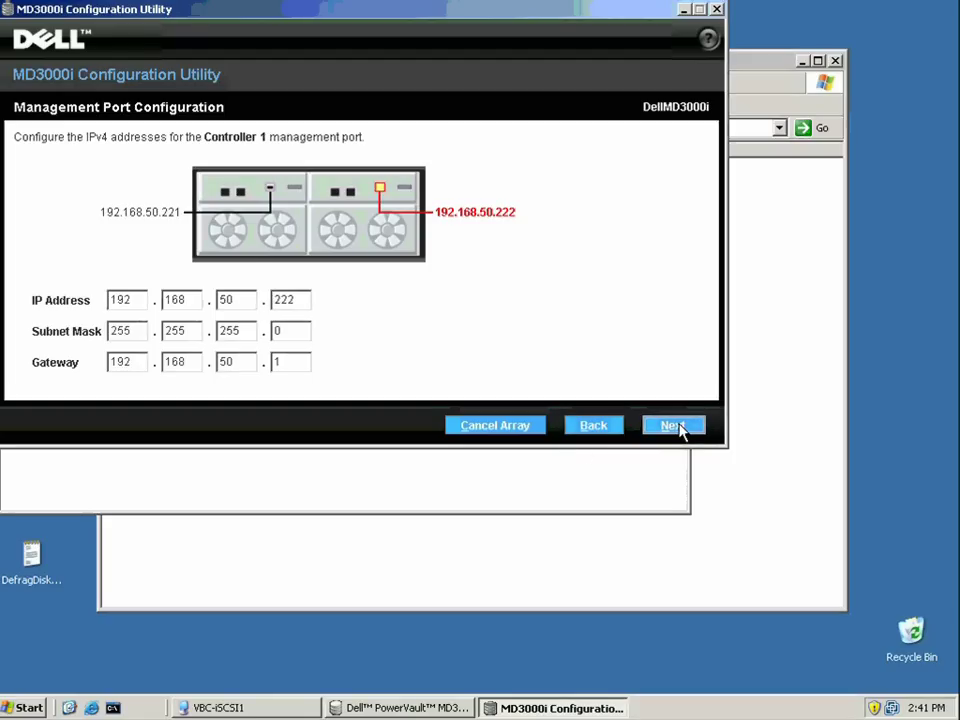
Step: Set Controller 0's iSCSI ports manually to 192.168.55.220 (IN 0) and 192.168.56.220 (IN 1)
click(672, 426)
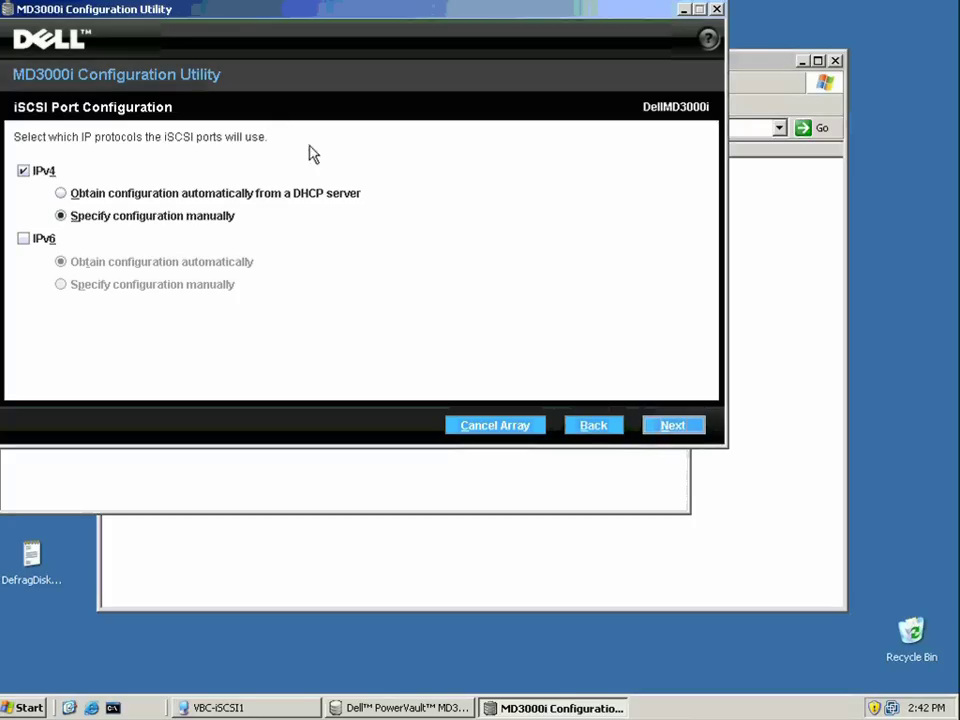
click(672, 427)
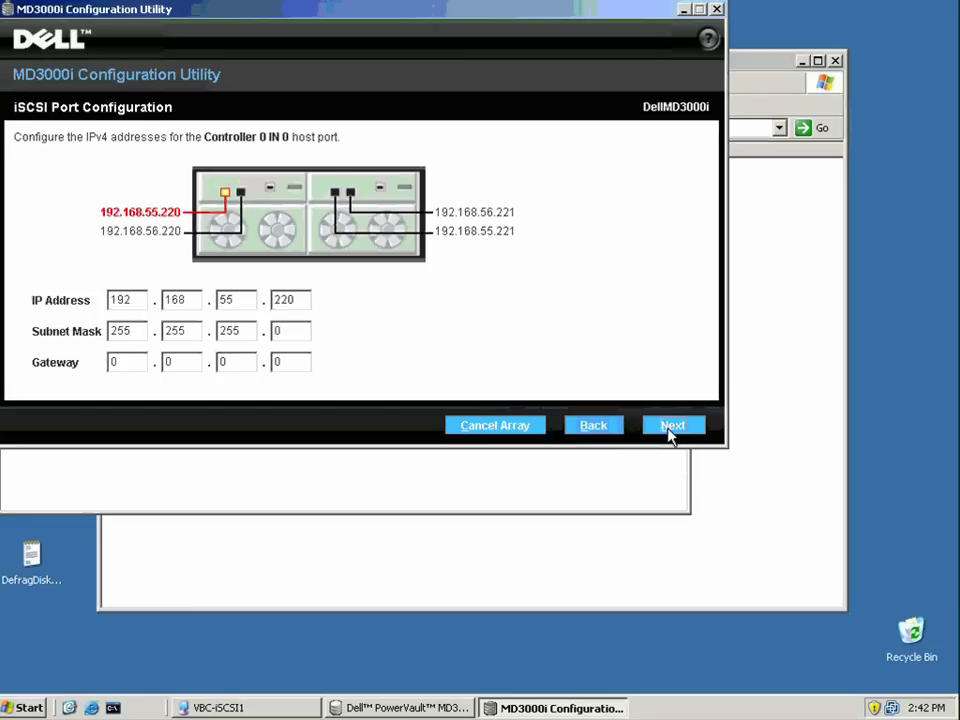
double_click(285, 300)
click(274, 300)
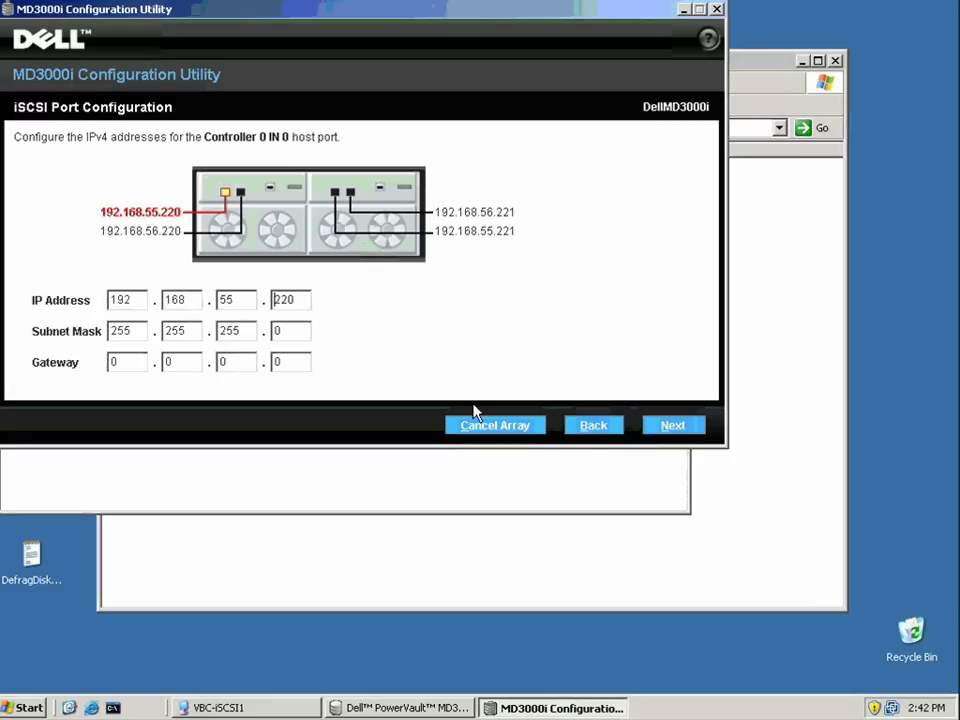
click(666, 430)
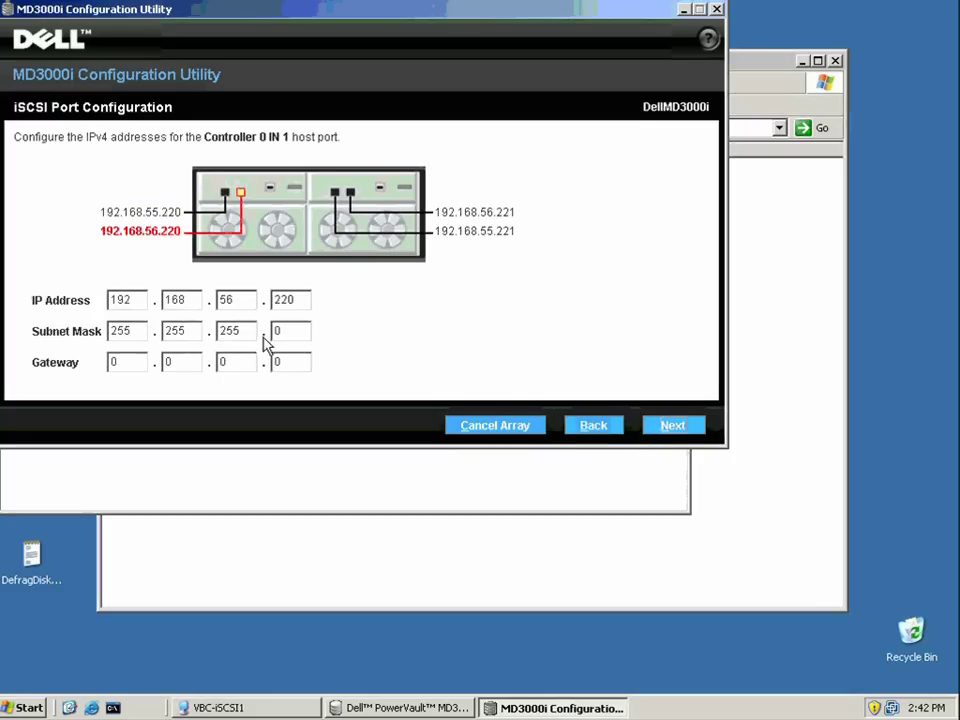
double_click(290, 300)
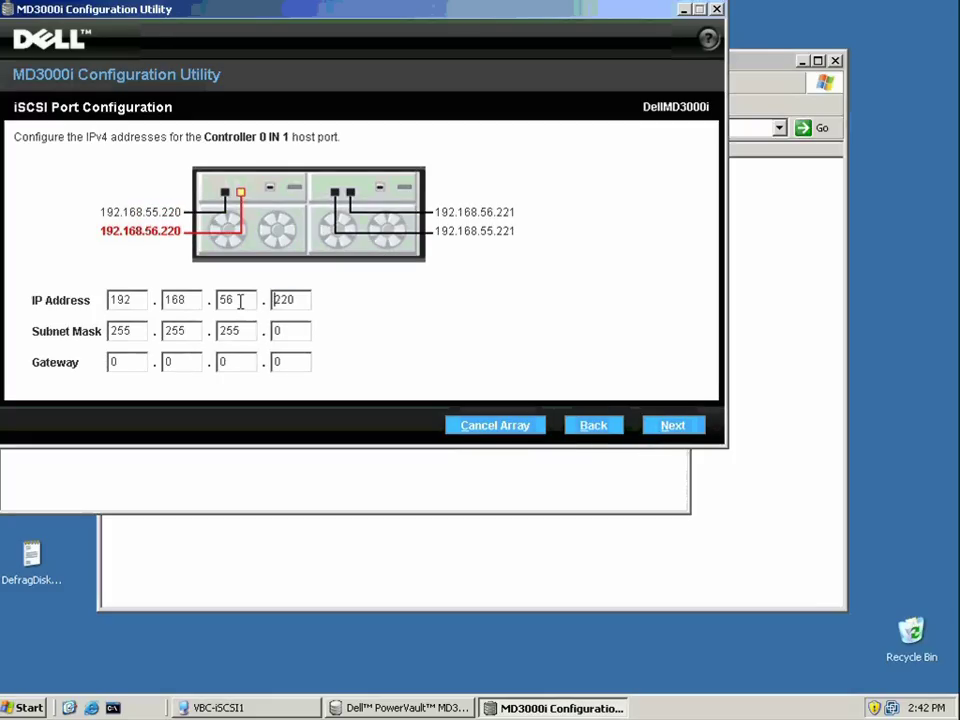
double_click(284, 300)
click(684, 430)
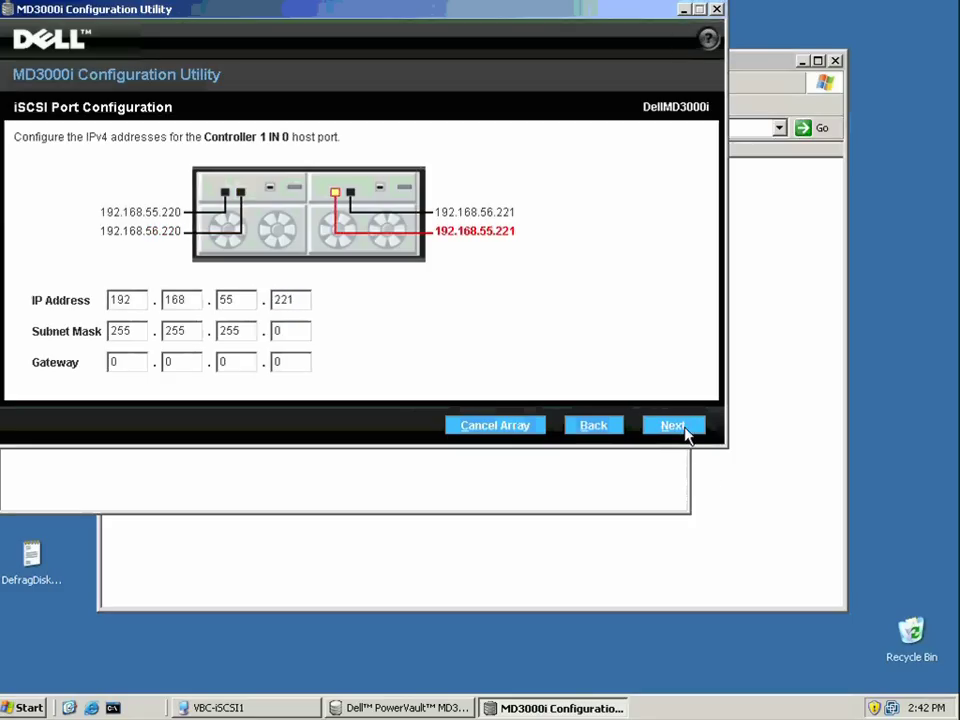
Step: Set Controller 1's iSCSI ports to 192.168.55.221 (IN 0) and 192.168.56.221 (IN 1)
double_click(281, 298)
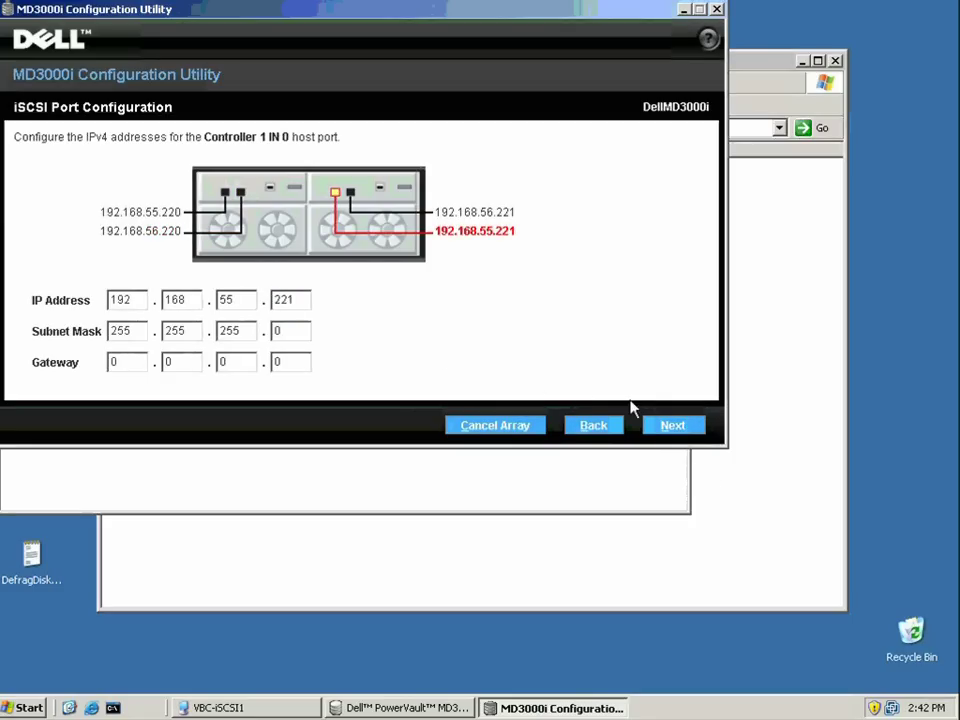
click(674, 426)
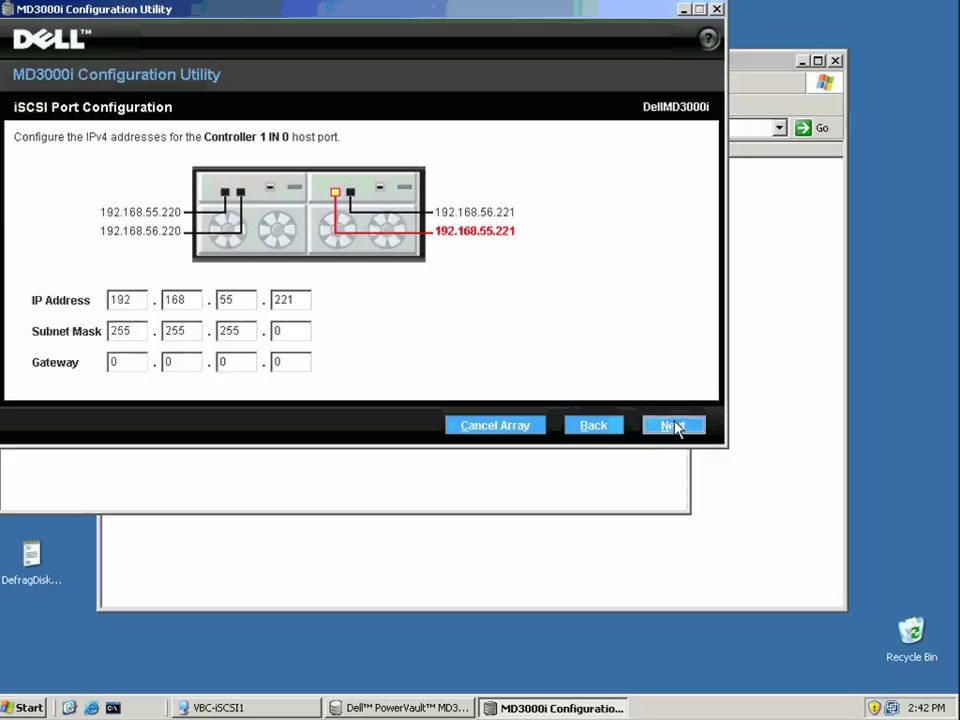
double_click(284, 300)
text(221)
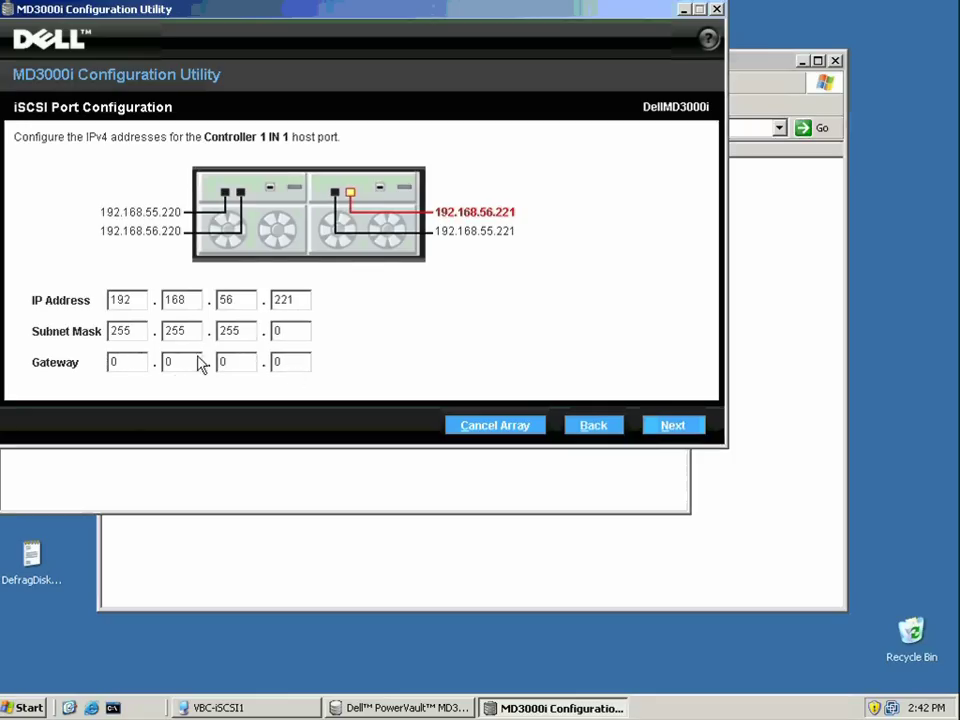
click(667, 426)
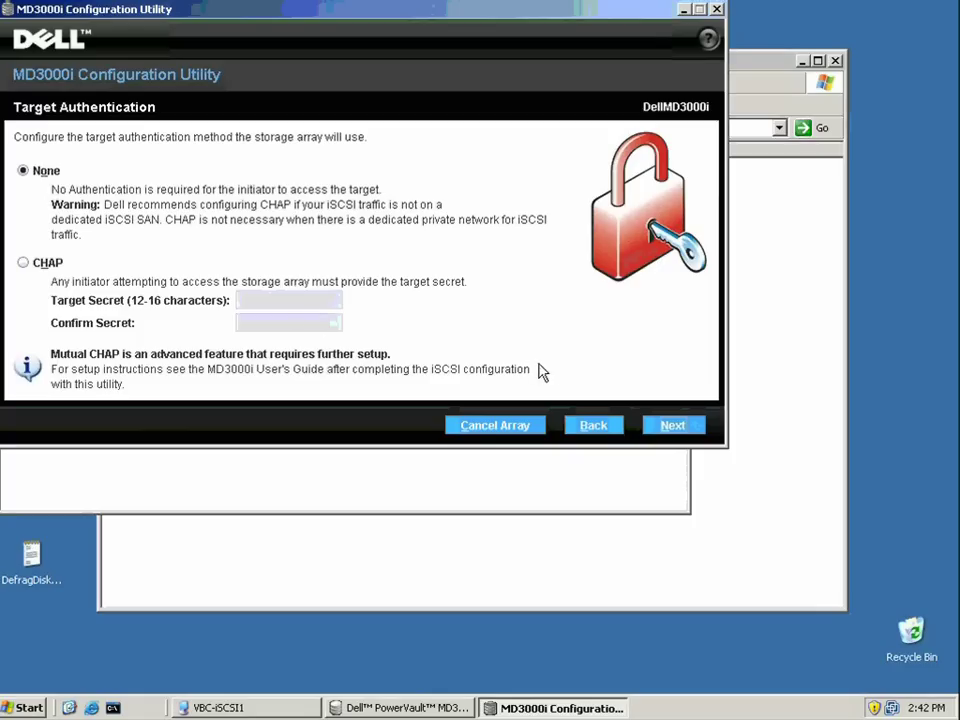
Step: Keep target authentication None, review the summary, and apply the configuration to the array
click(670, 428)
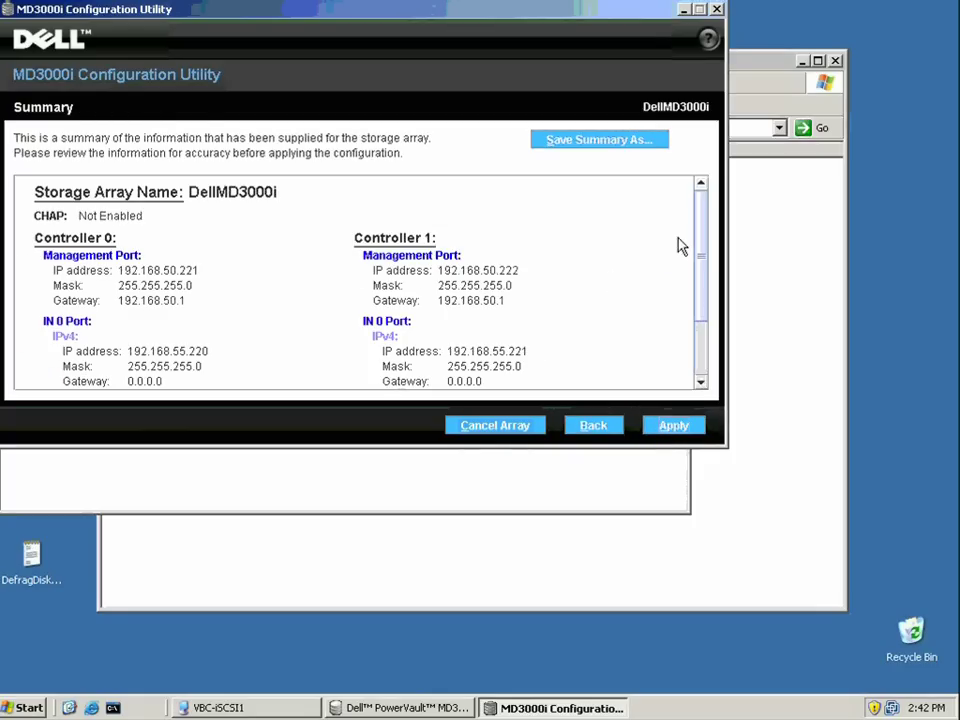
drag(703, 236, 716, 358)
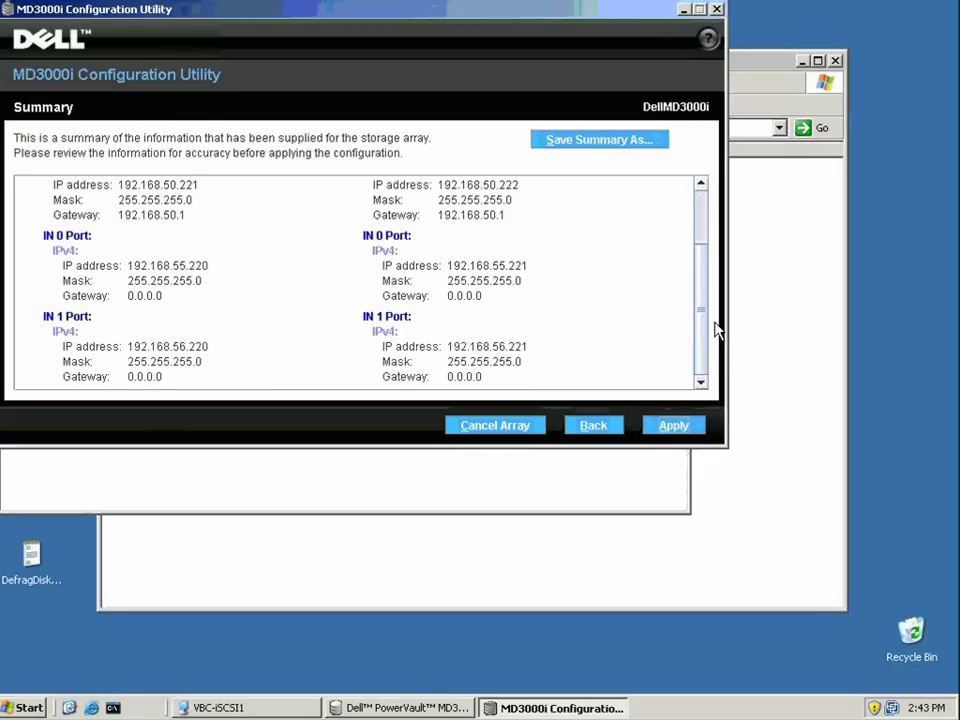
mouse_move(713, 285)
mouse_down()
mouse_move(701, 242)
mouse_move(703, 296)
mouse_up()
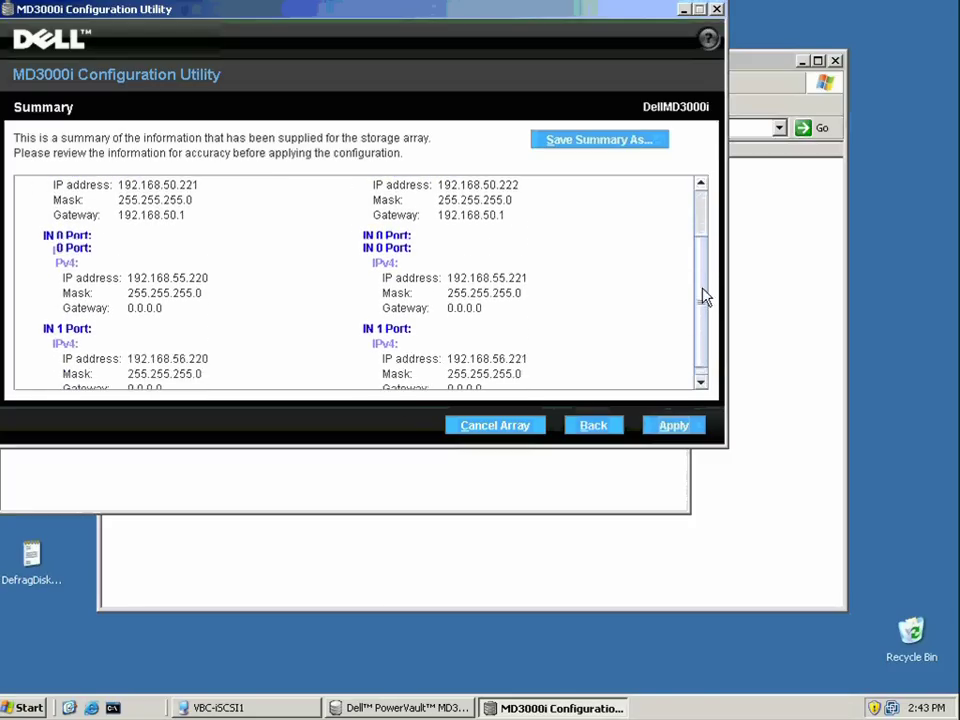
click(673, 426)
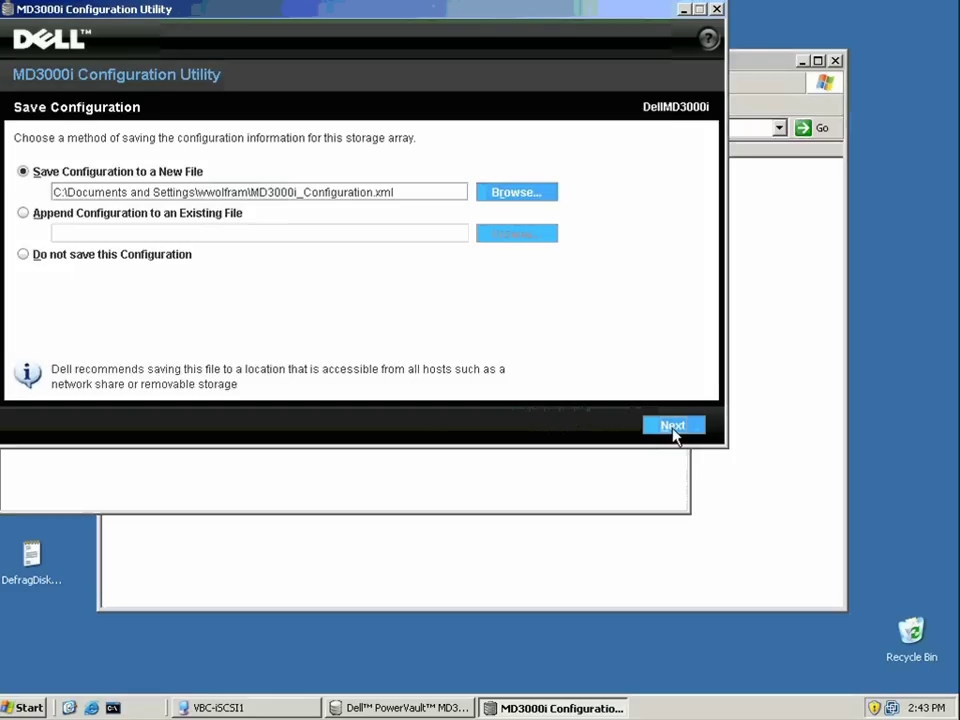
Step: Save the array configuration to a new file, skip configuring another array, and choose host connectivity setup
click(661, 428)
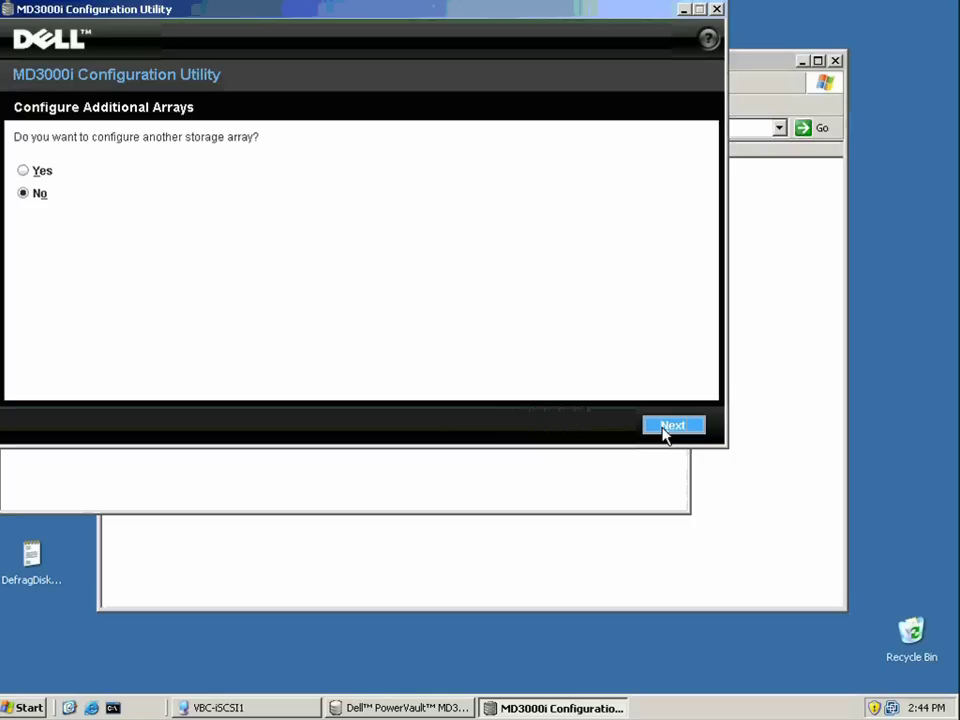
click(665, 430)
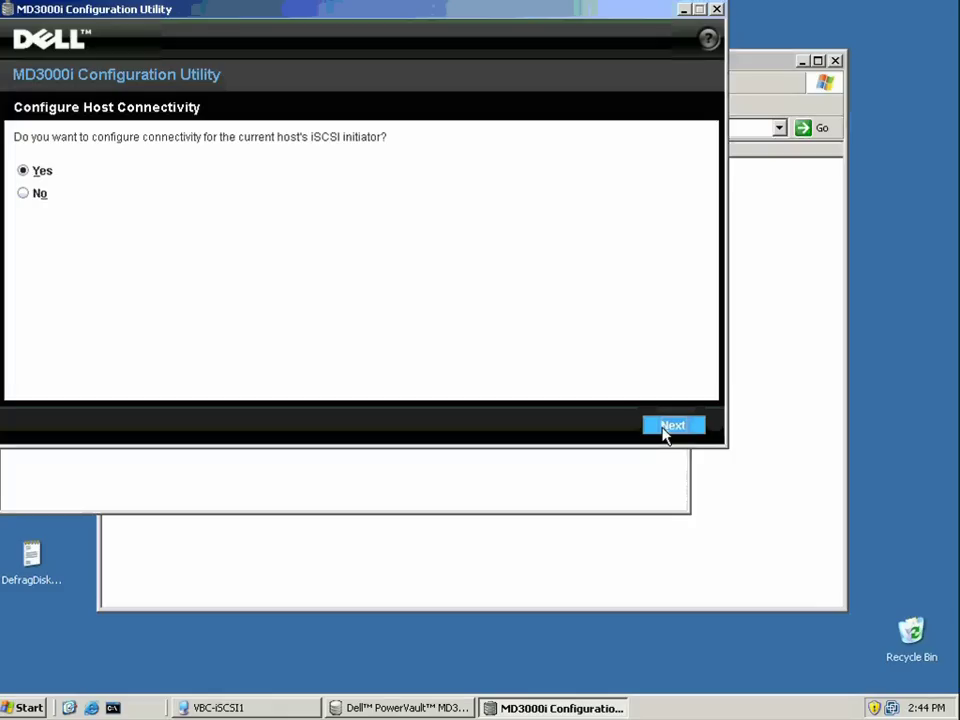
click(665, 426)
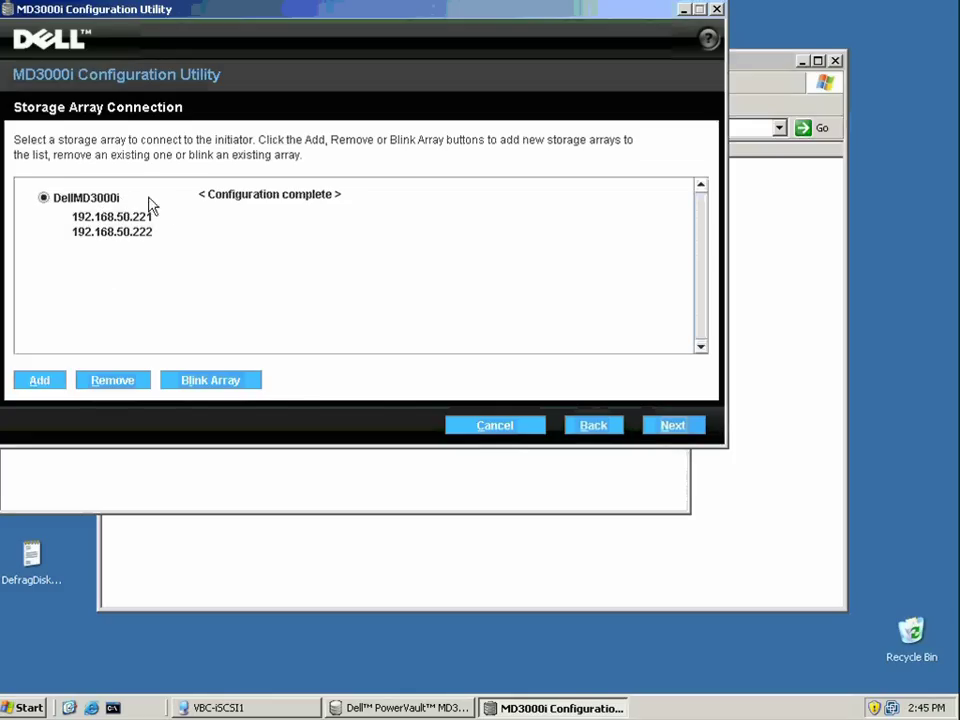
Step: Connect the initiator to DellMD3000i, log in to all four iSCSI ports, and decline additional arrays
click(670, 426)
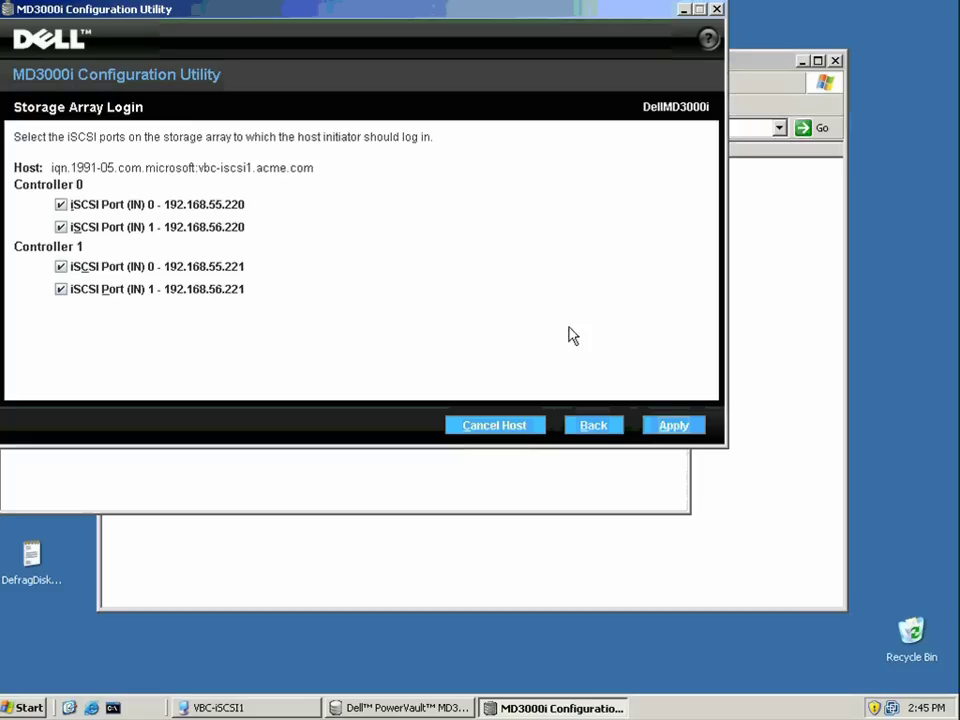
click(665, 430)
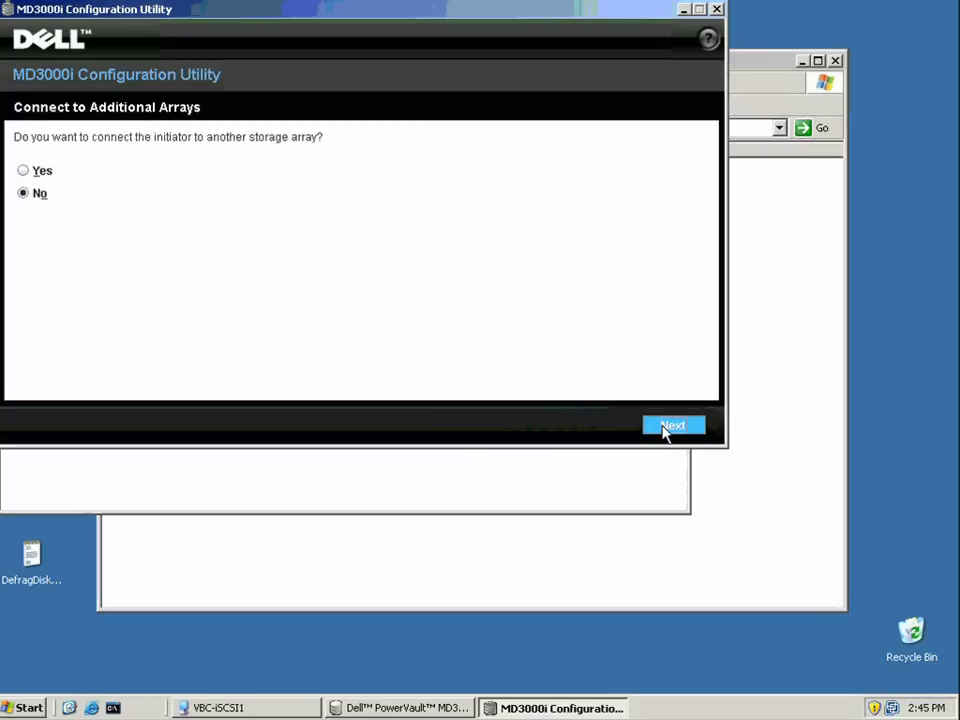
click(672, 426)
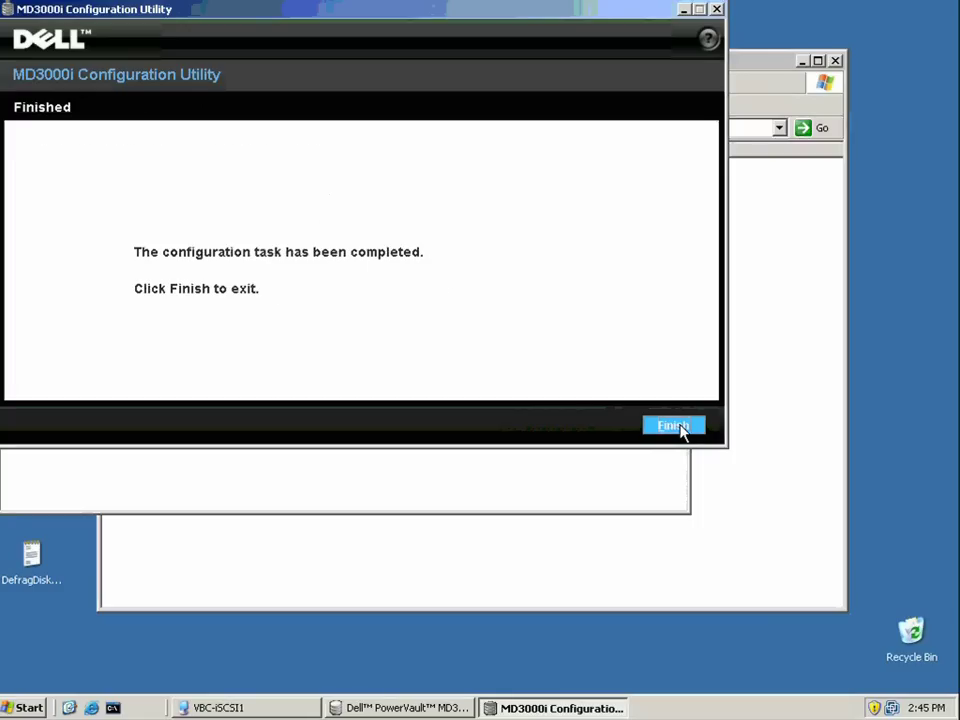
Step: Exit the configuration utility and close the Resource CD and VBC-iSCSI1 windows
click(673, 426)
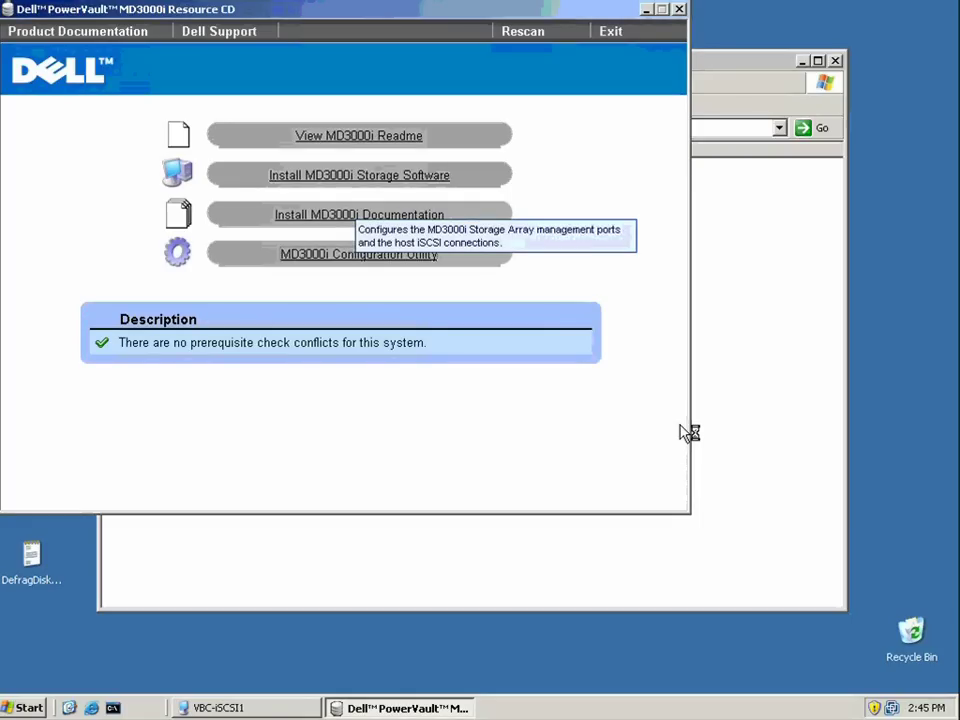
click(610, 31)
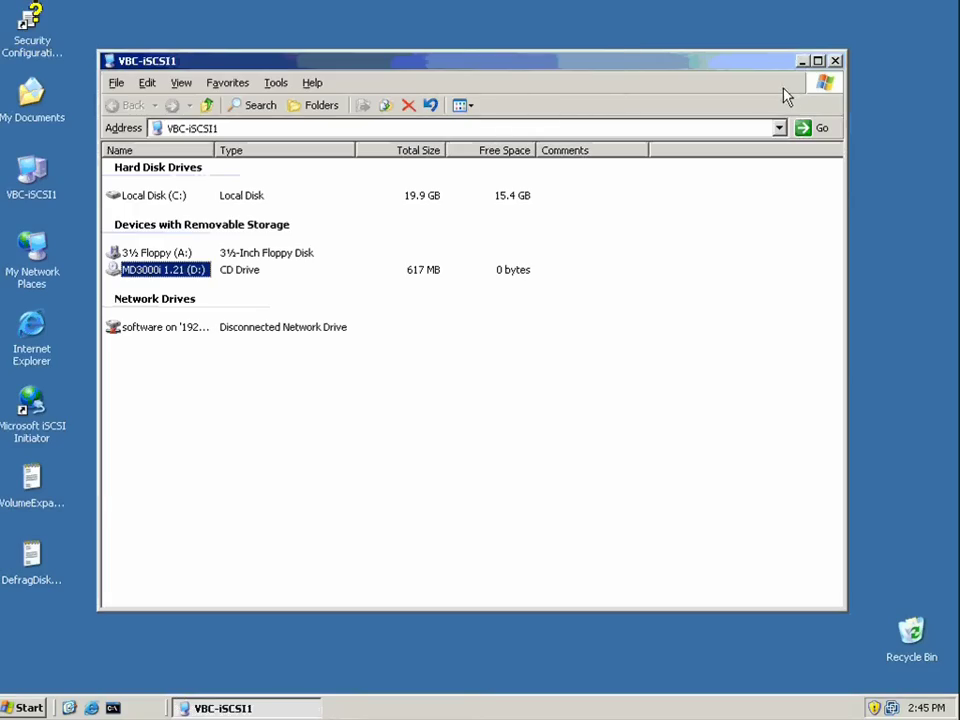
click(834, 62)
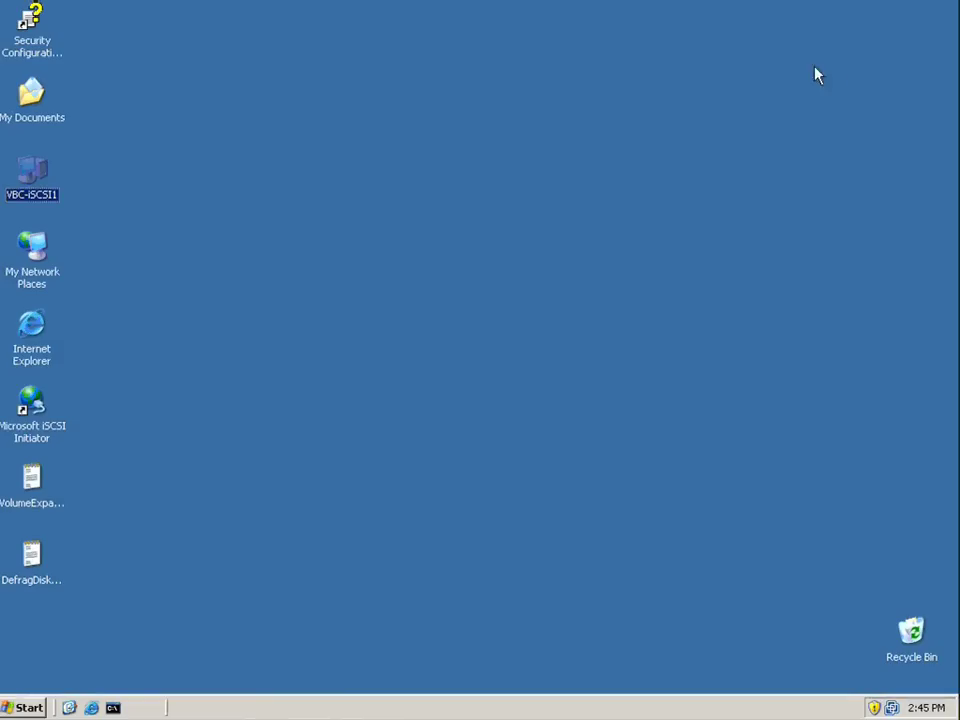